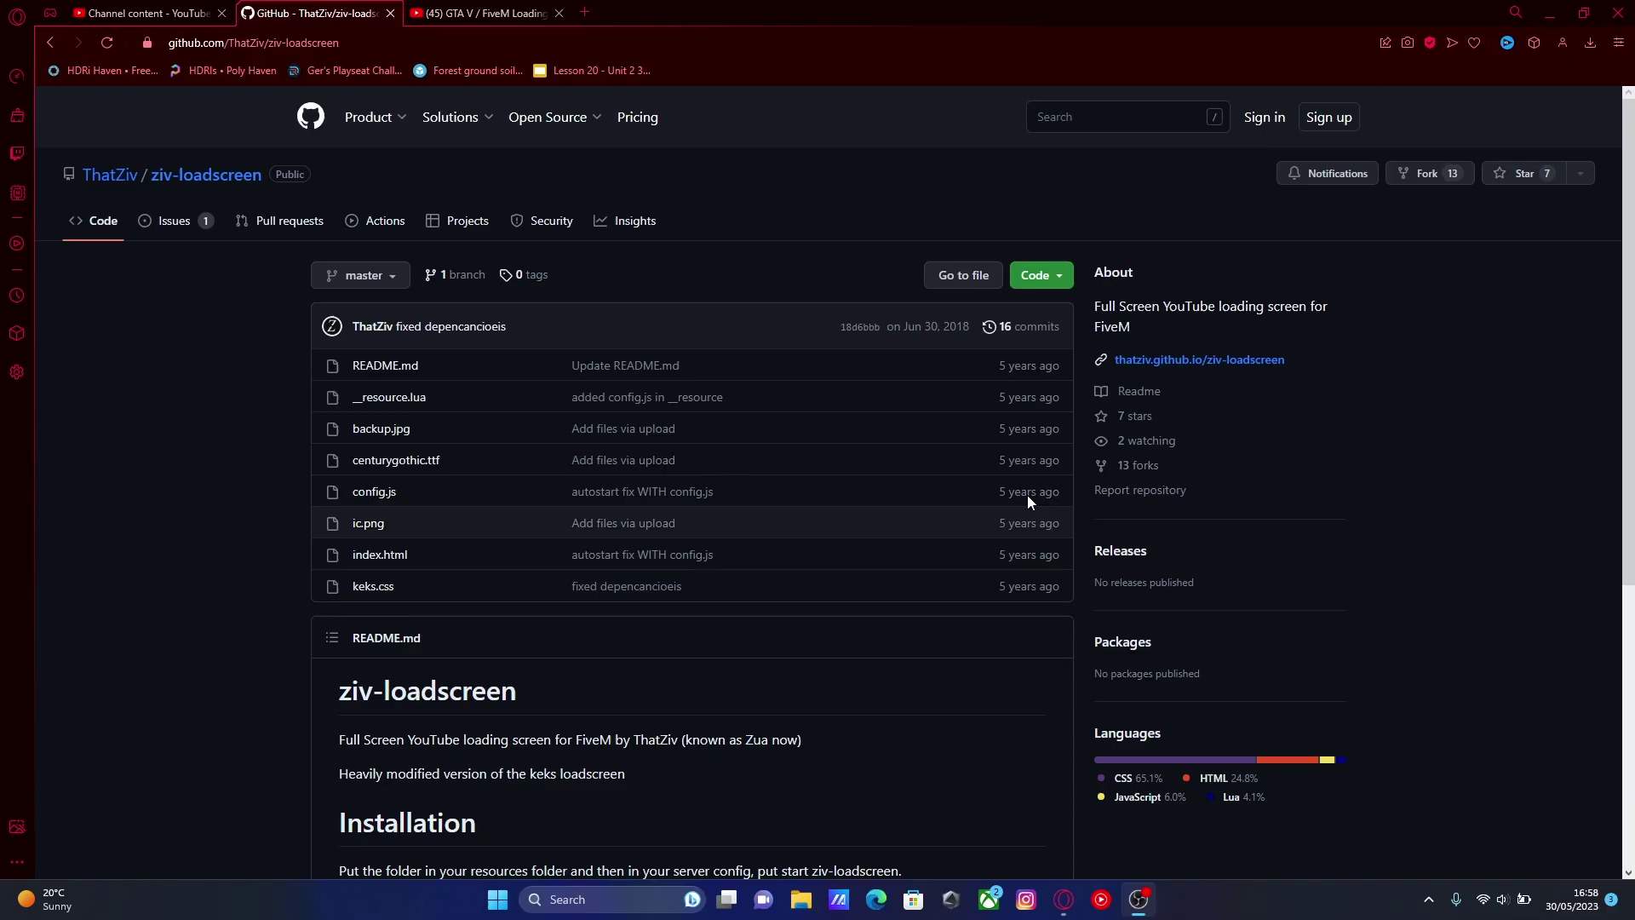
Download the ziv-loadscreen repository as a ZIP, open the archive in WinRAR and dismiss the licence reminder.
left_click(1040, 273)
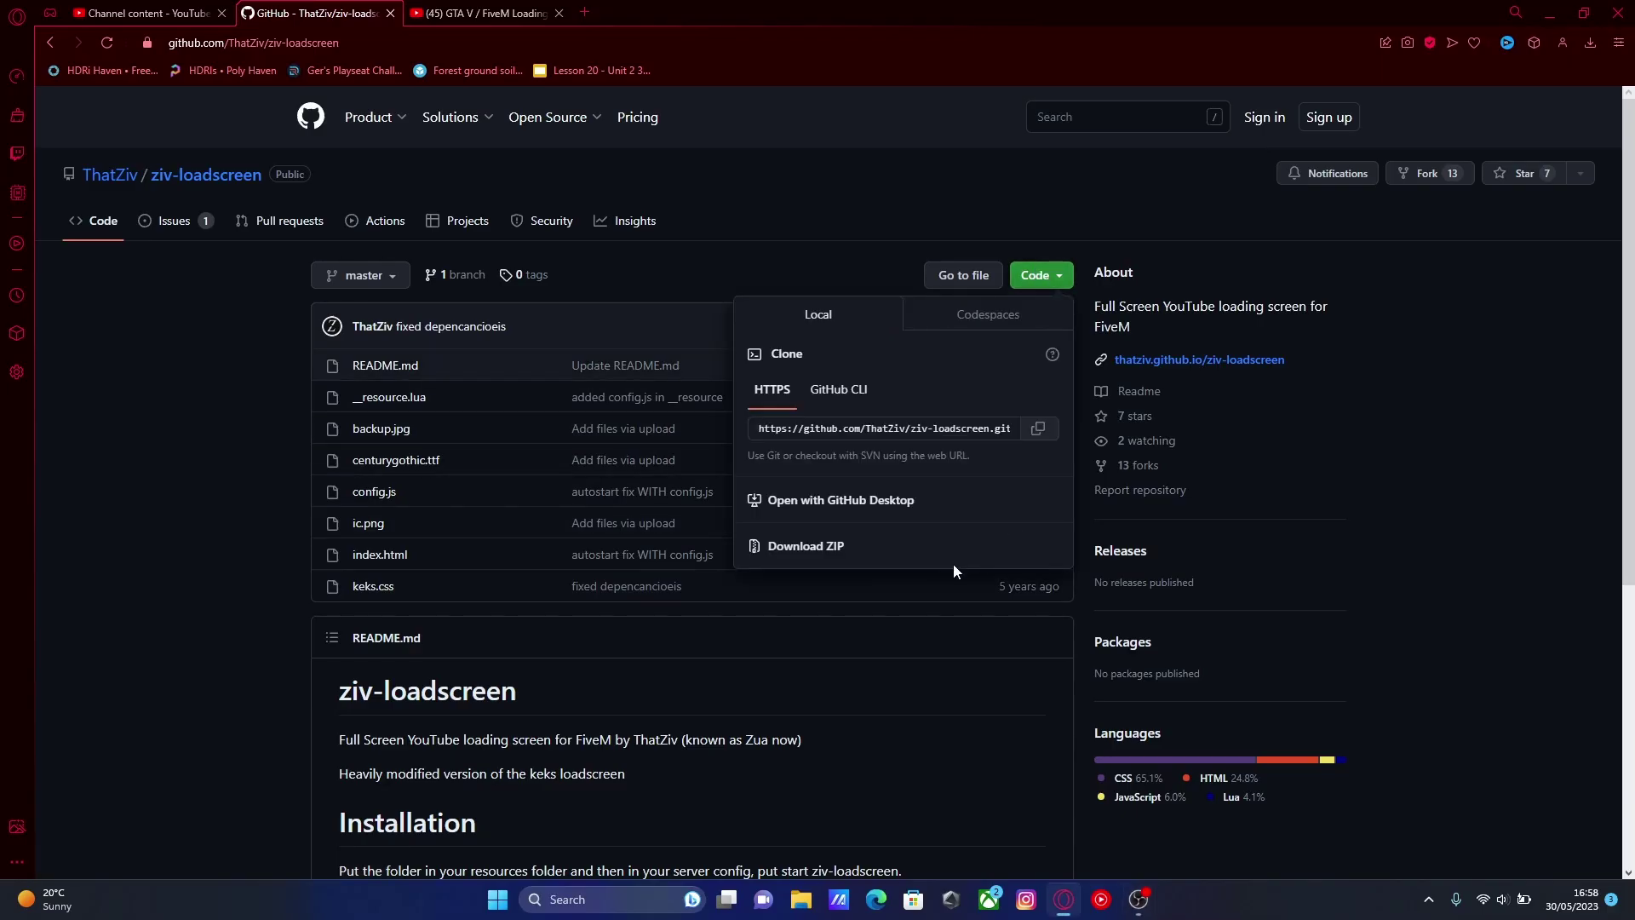
left_click(896, 554)
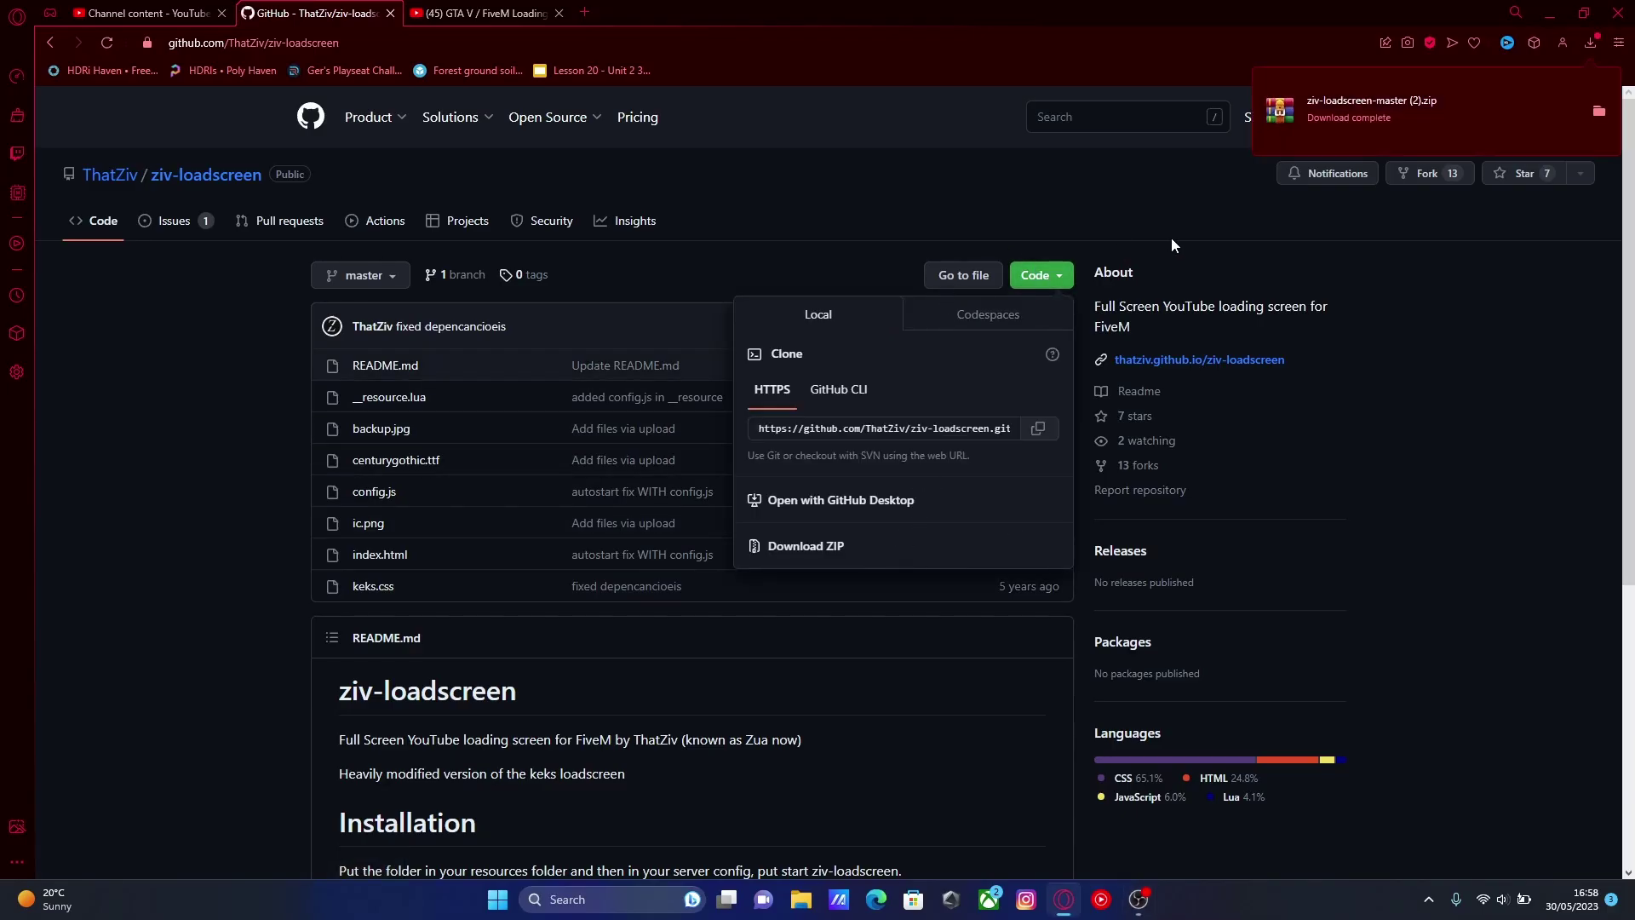
left_click(1325, 109)
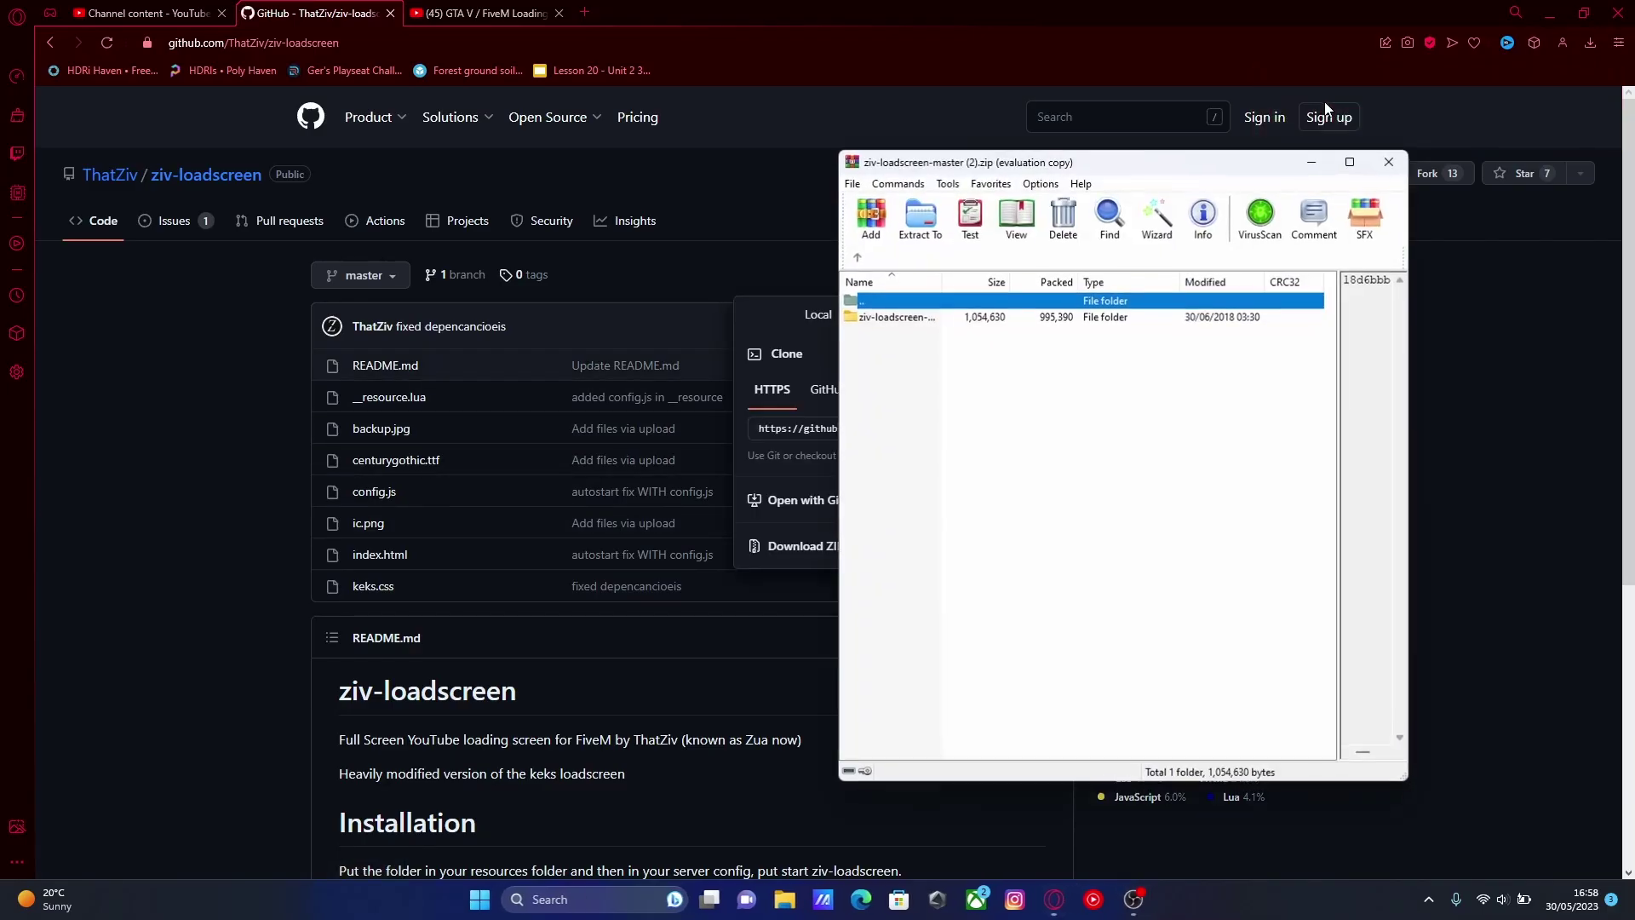
left_click(975, 423)
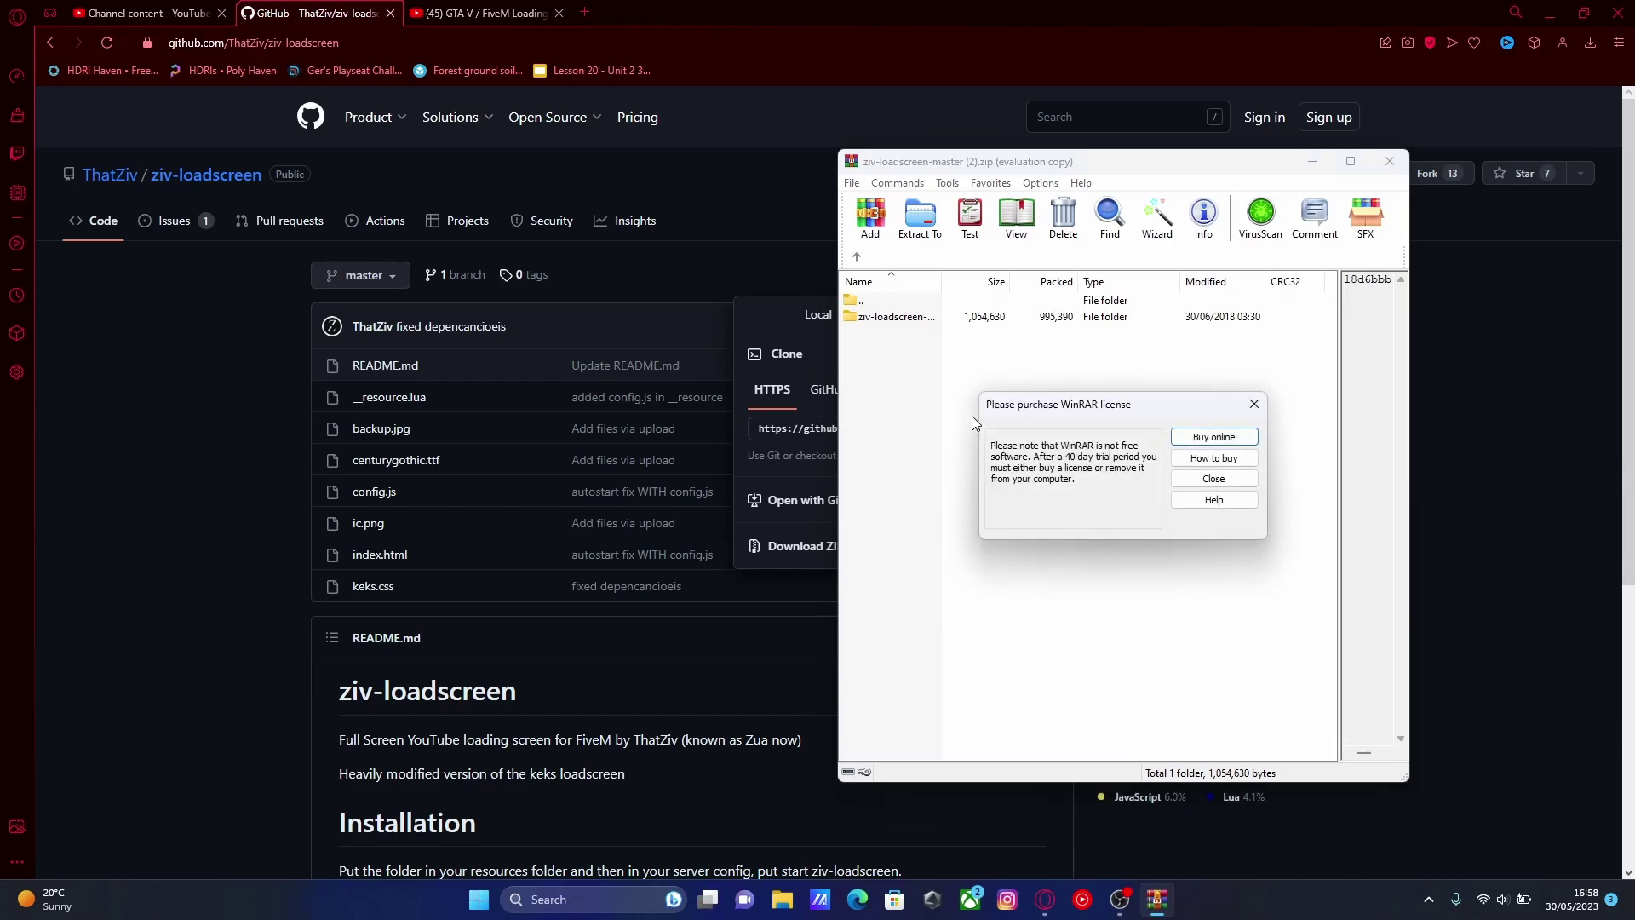
left_click(1255, 405)
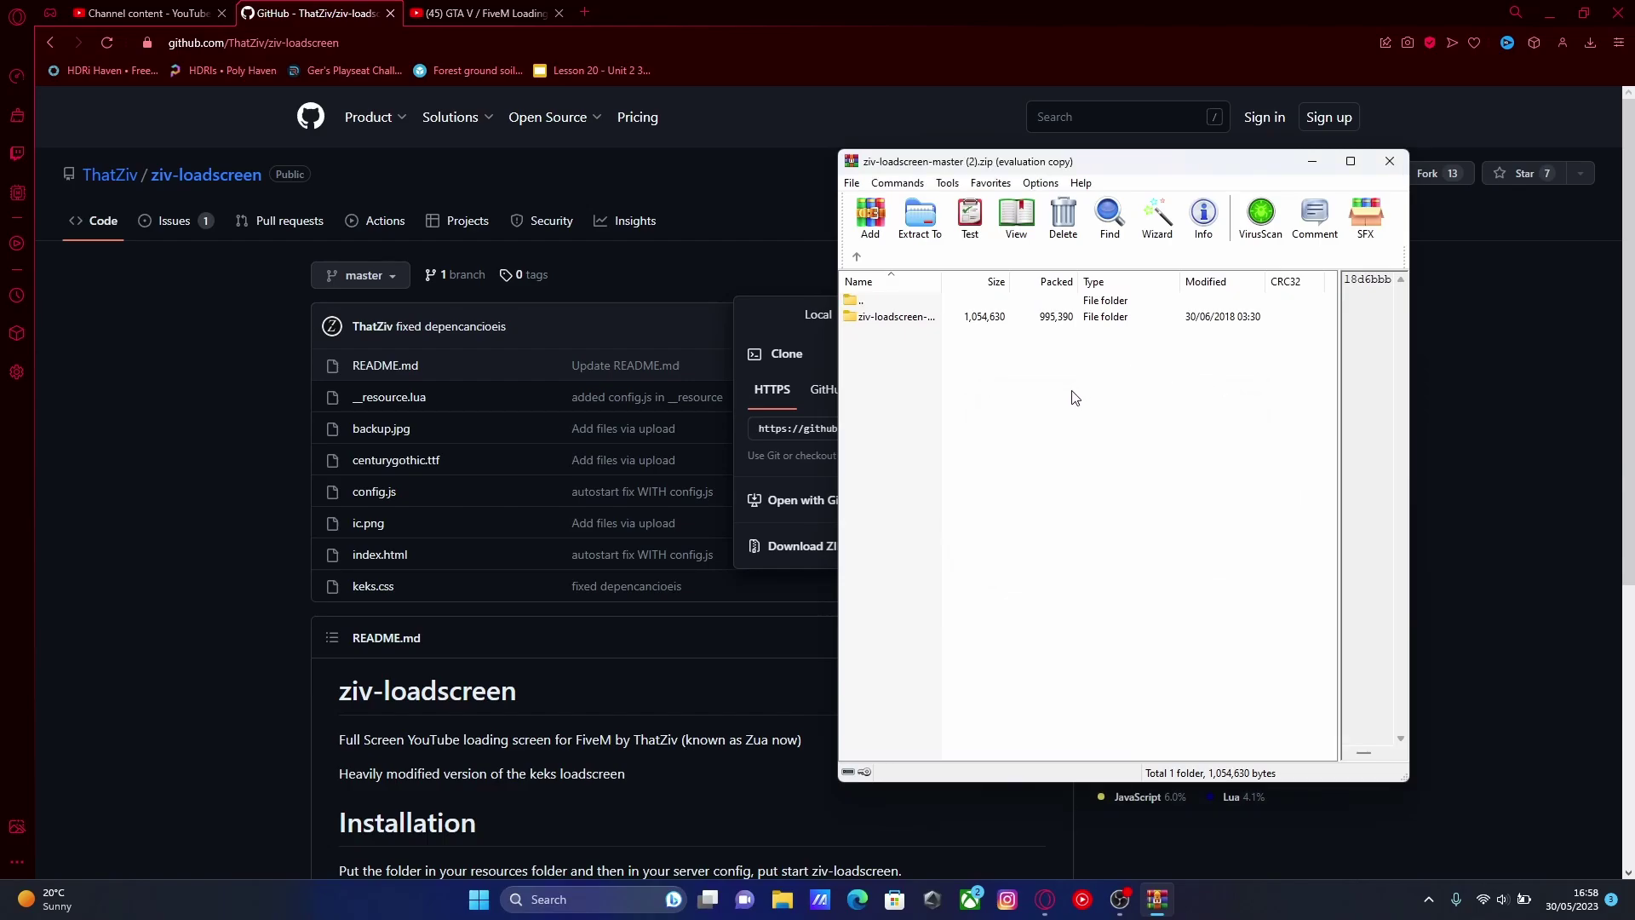
left_click(886, 320)
left_click(980, 404)
Switch to File Explorer, go to Documents\Main Server\txData\CFXDefault_15C11B.base\resources, and enlarge its window beside the archive.
left_click(1552, 15)
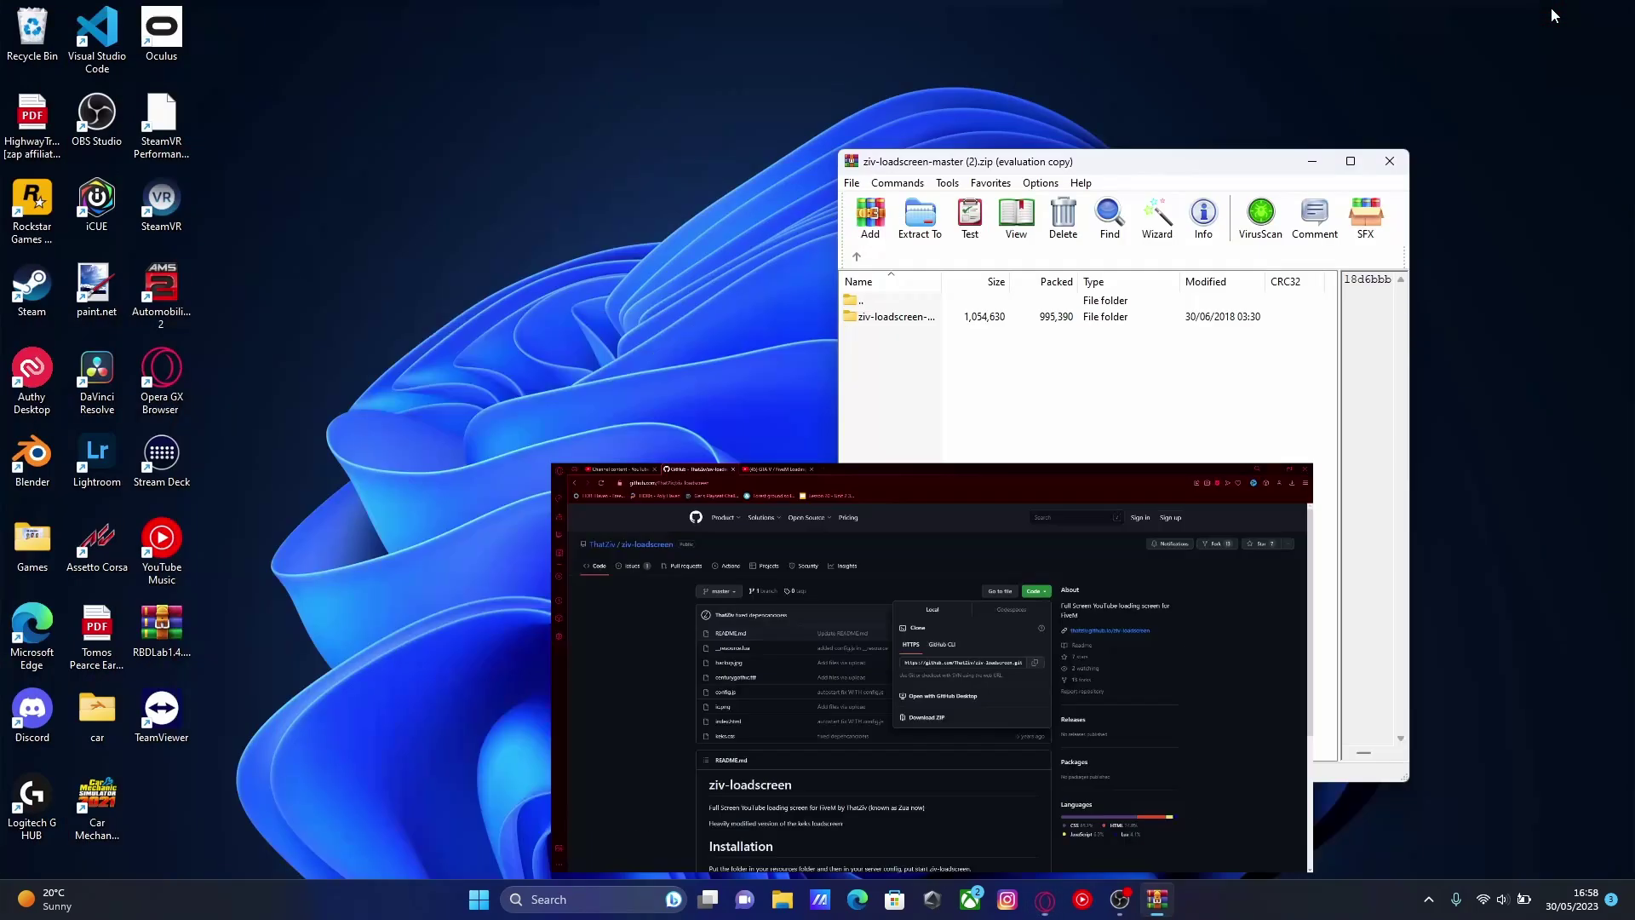
left_click(780, 899)
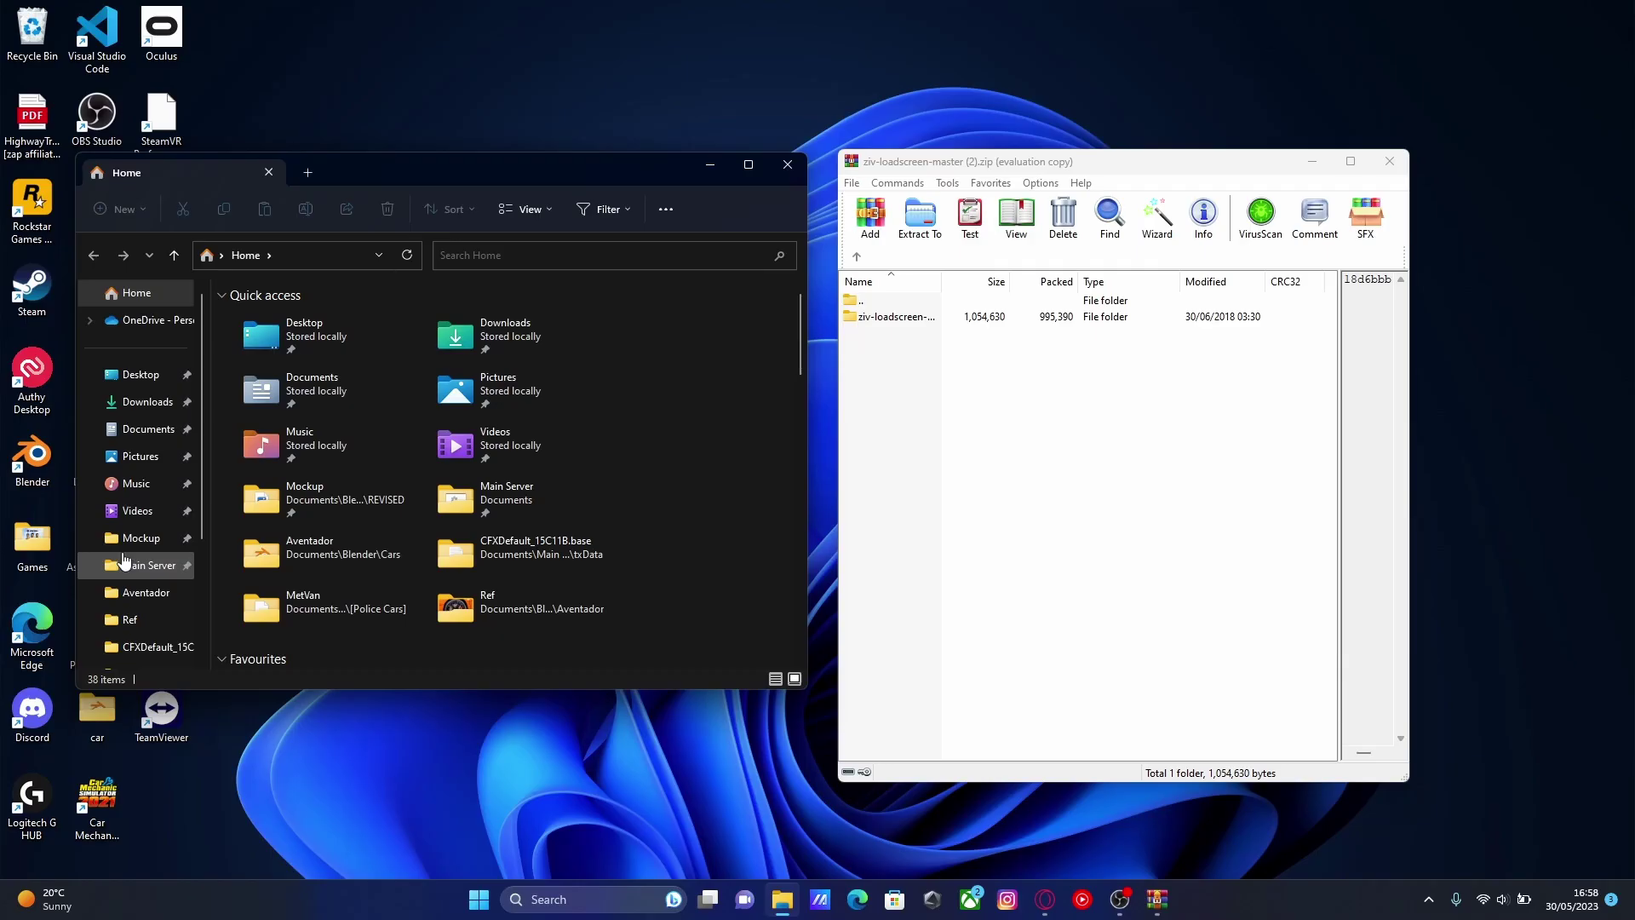
left_click(135, 433)
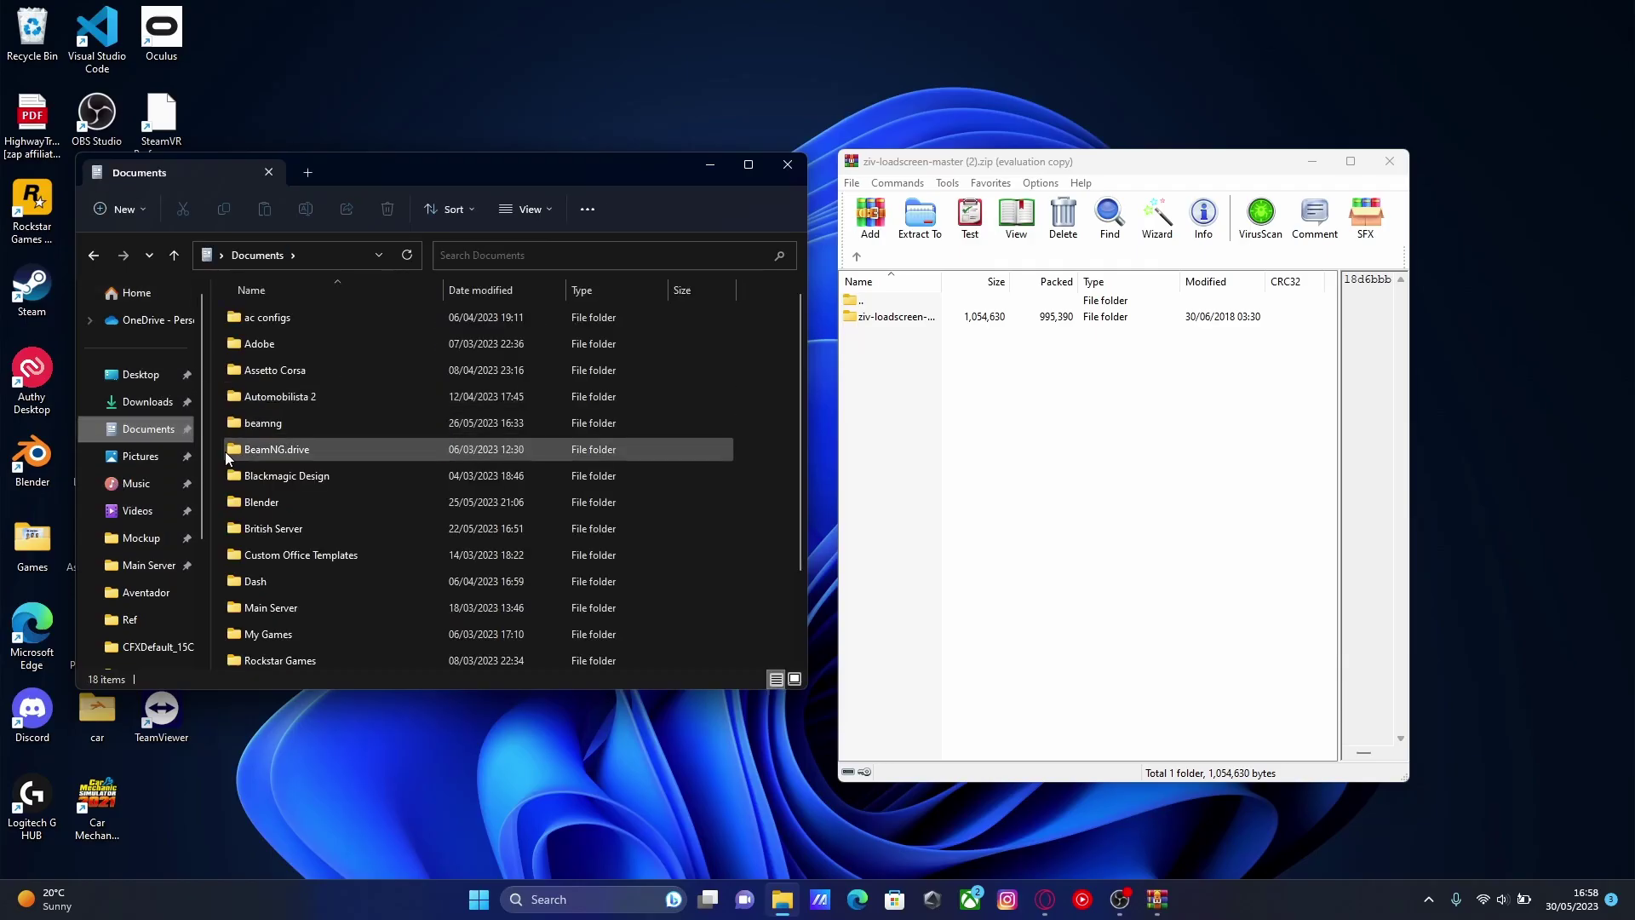
scroll(324, 438, "down", 2)
double_click(278, 501)
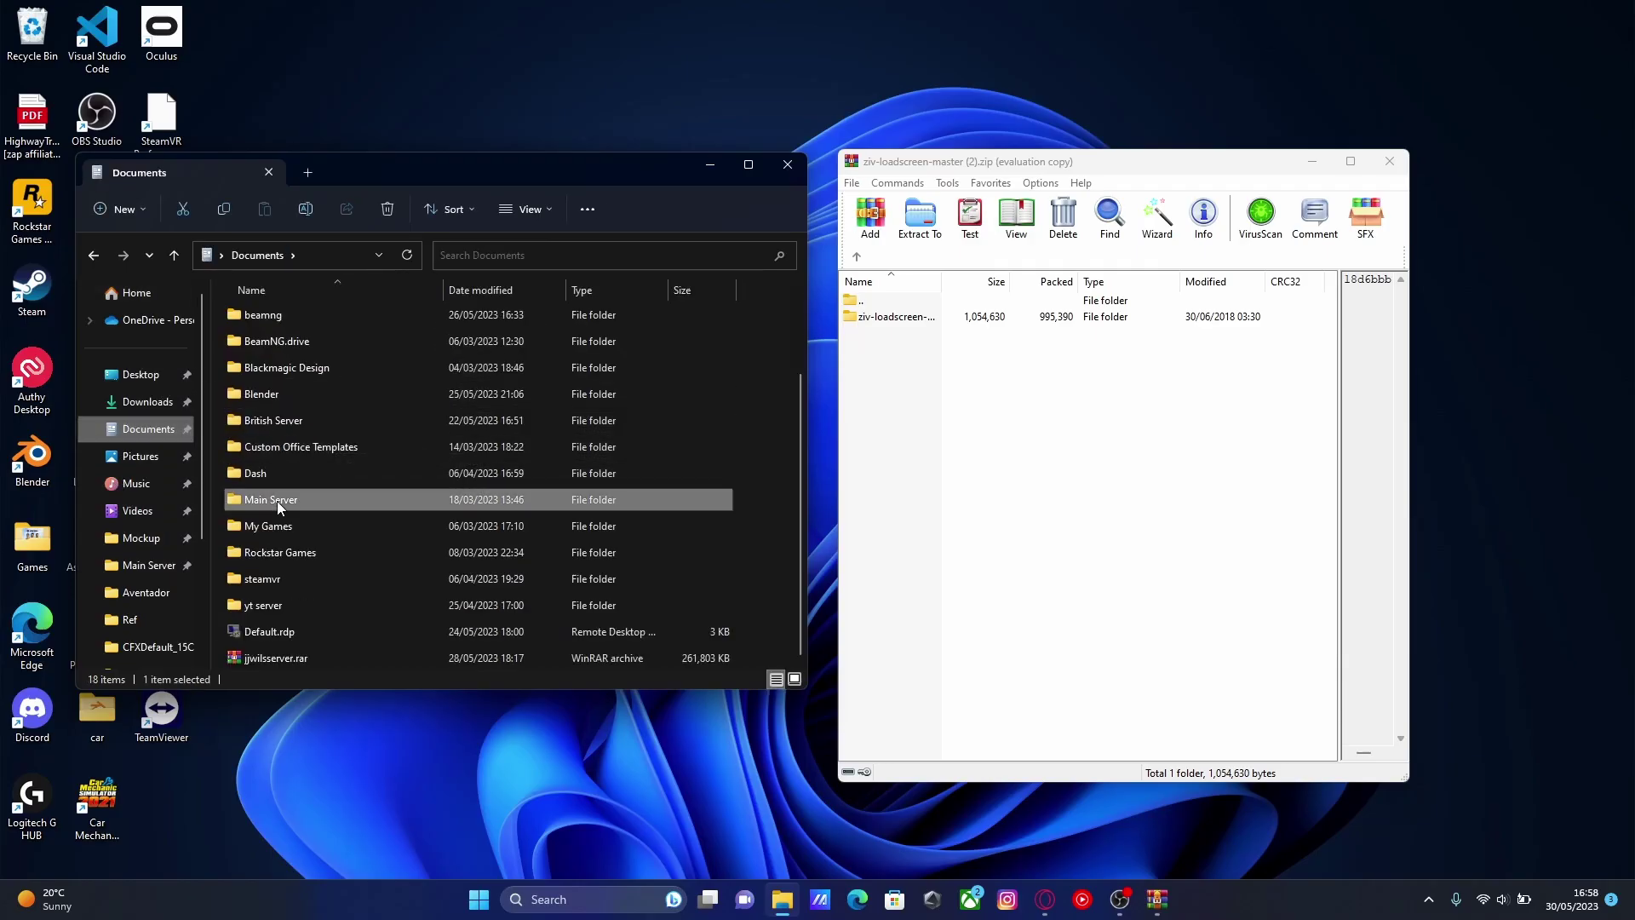
double_click(265, 341)
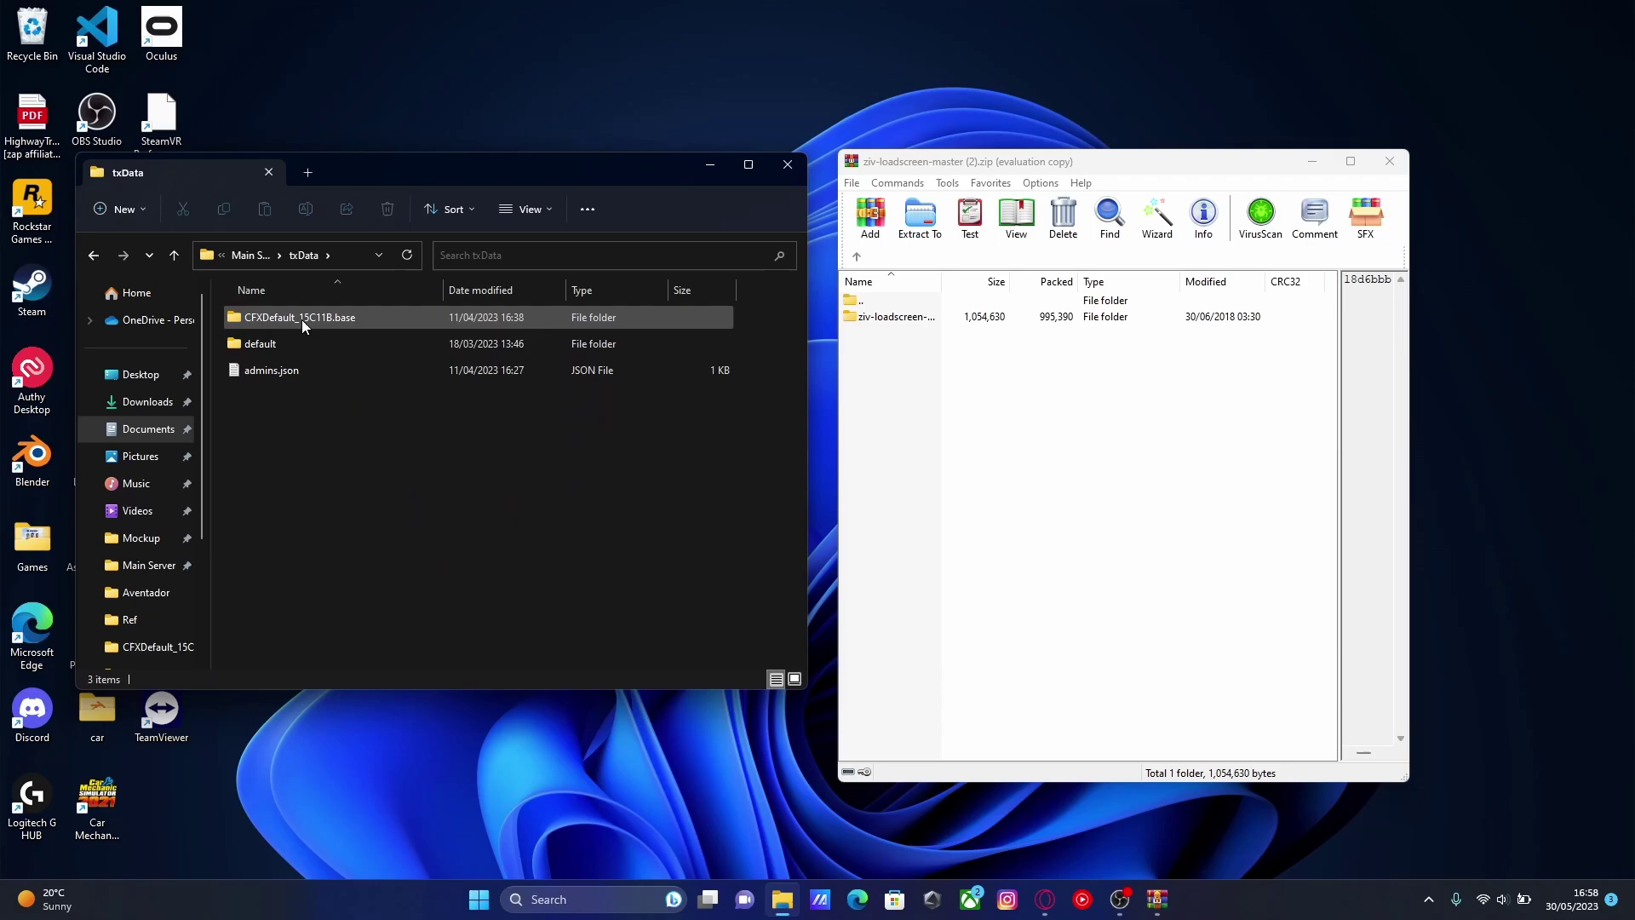
double_click(302, 319)
double_click(296, 375)
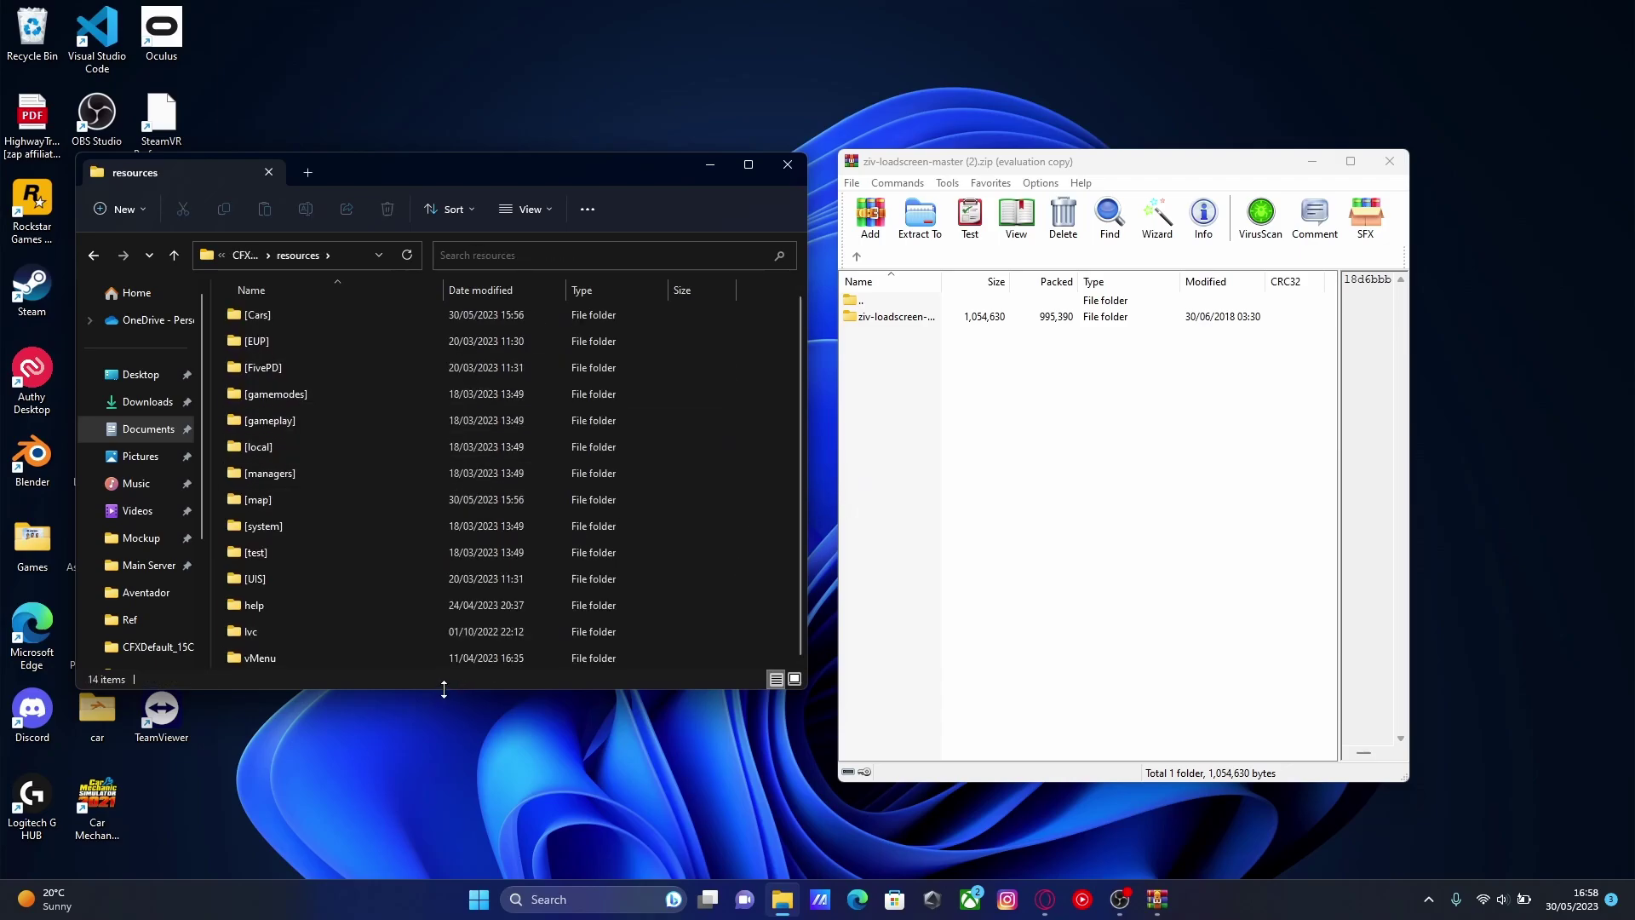
left_click_drag(444, 689, 446, 793)
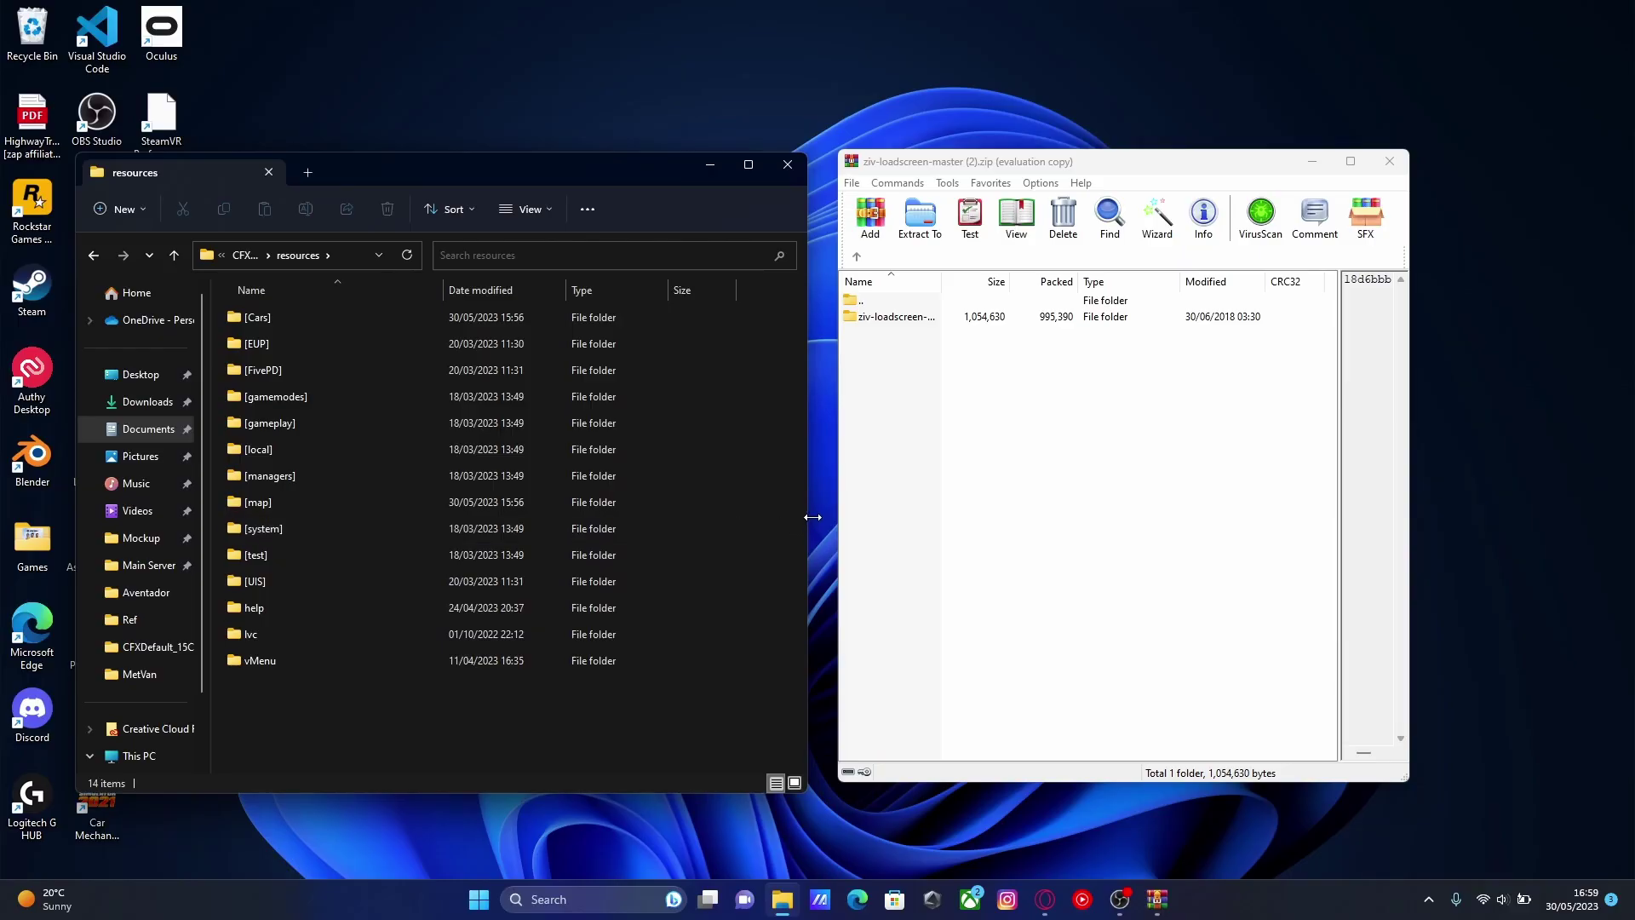
left_click_drag(812, 517, 821, 517)
Rename the folder inside the archive to ziv-loadscreen, removing the -master suffix.
left_click(993, 544)
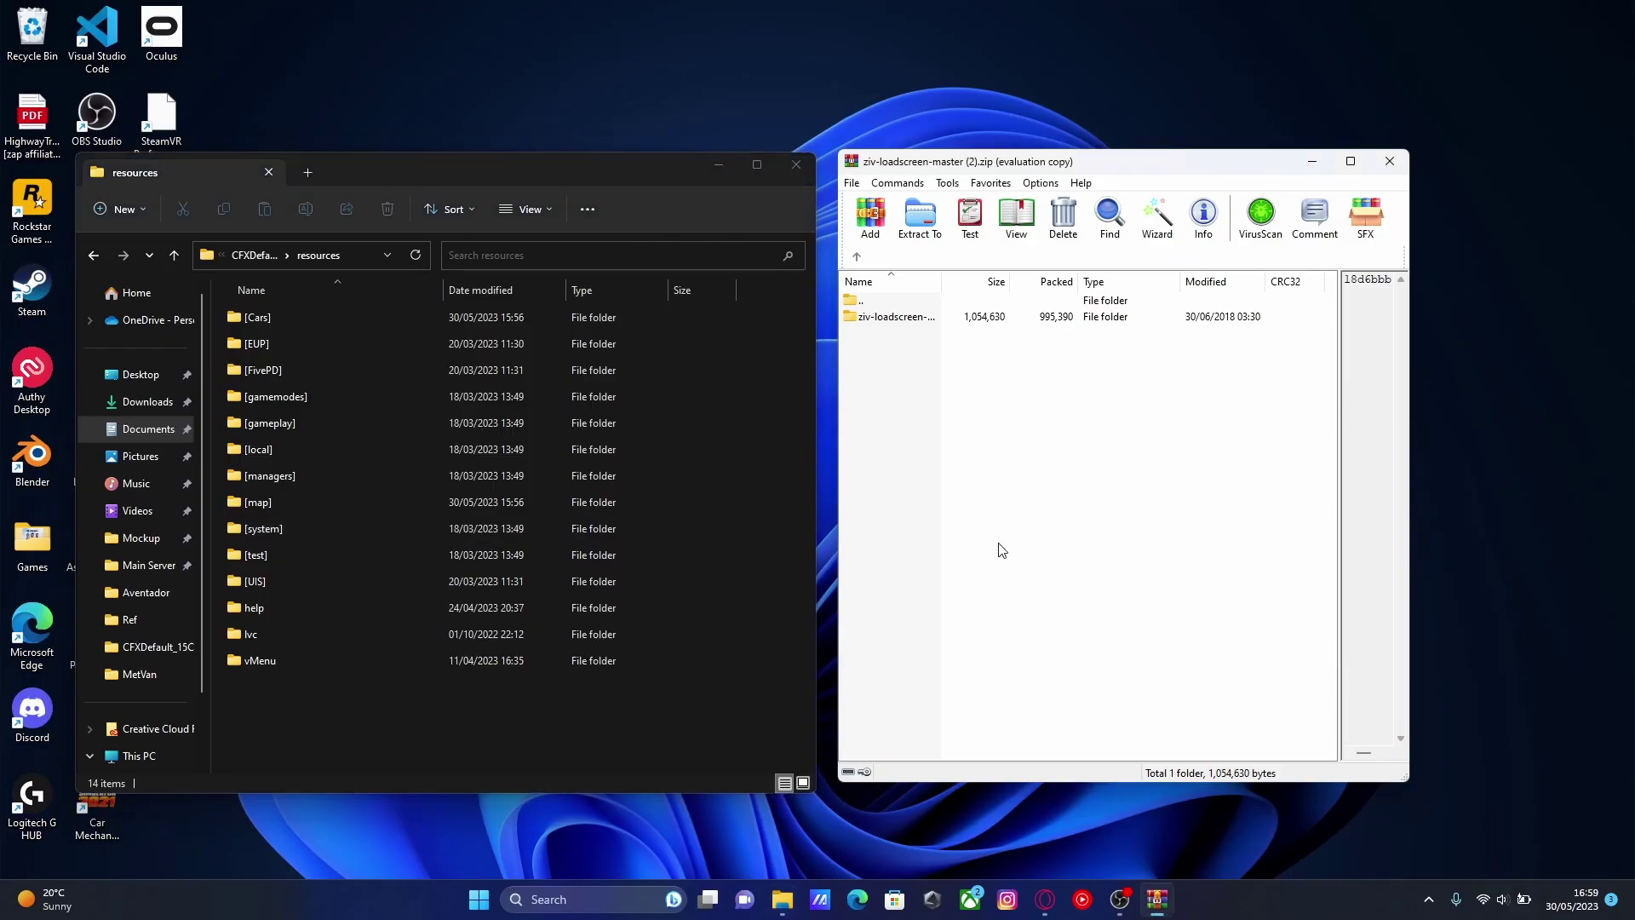
left_click(894, 319)
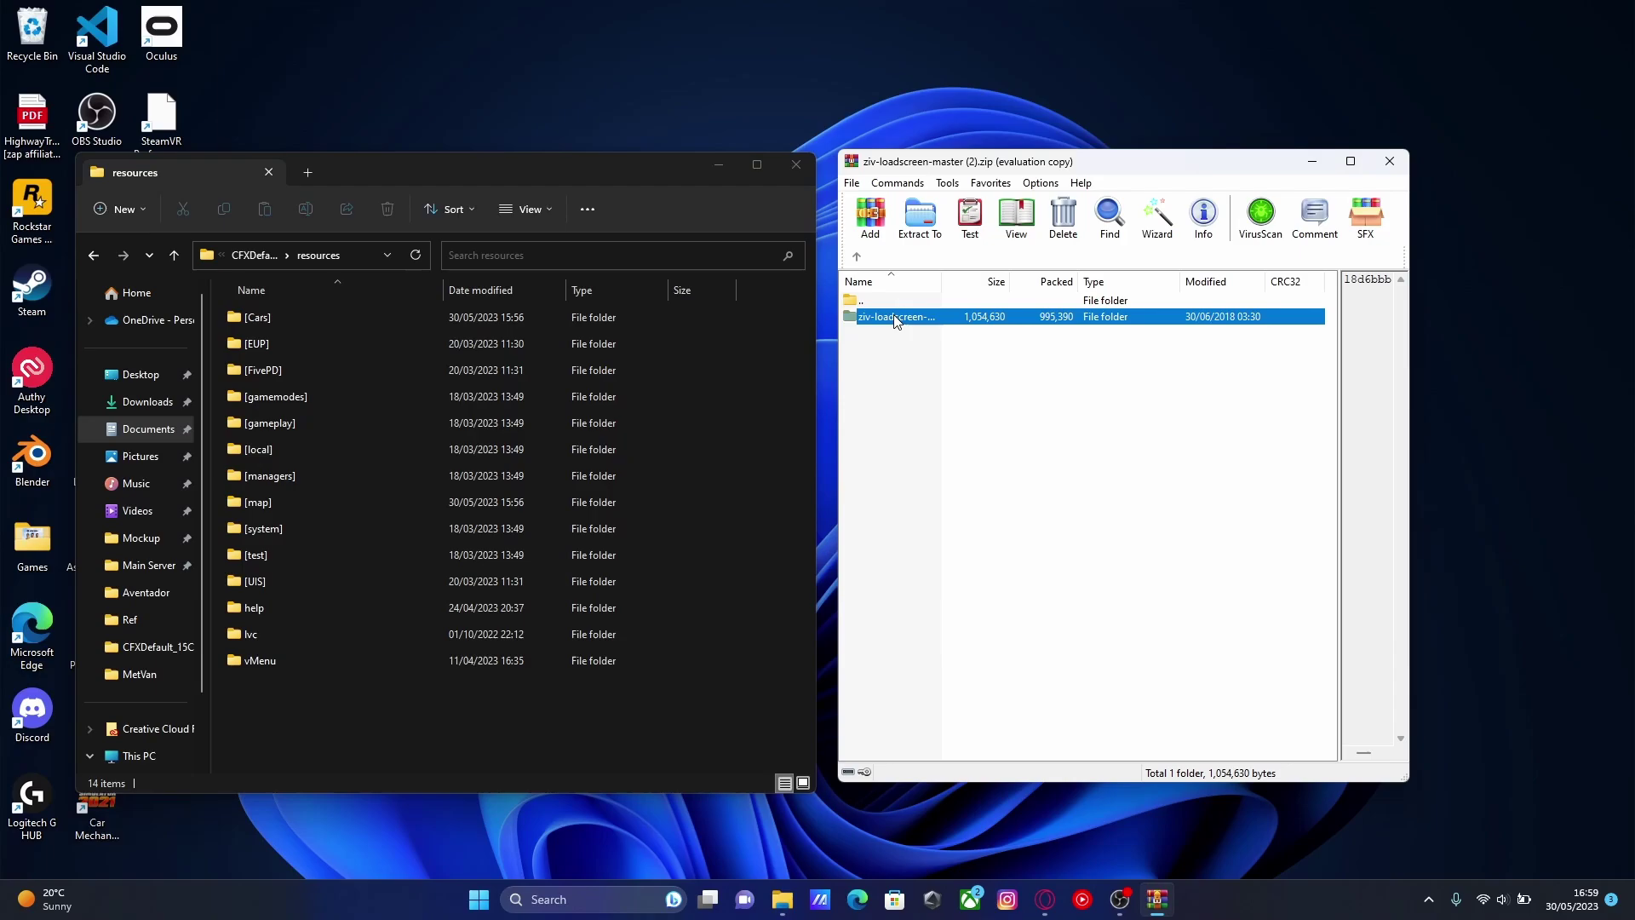
left_click(929, 321)
left_click_drag(962, 317, 925, 334)
key("BackSpace")
left_click(946, 407)
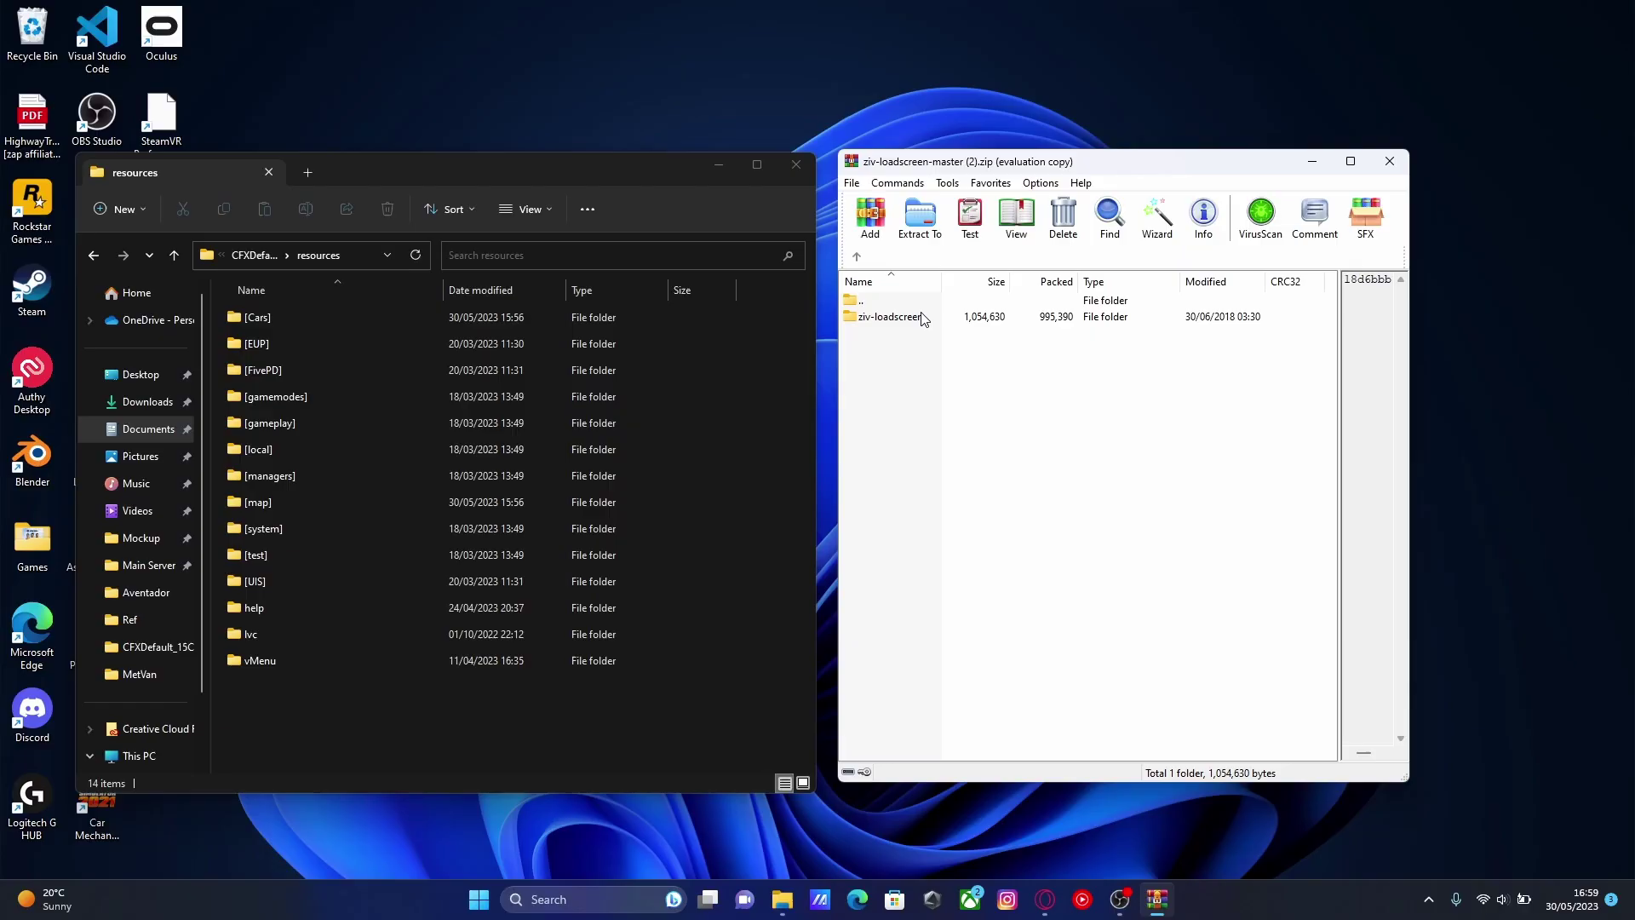
Extract the ziv-loadscreen folder into the server's resources folder, open its index.html for editing, and close the archive.
left_click_drag(924, 318, 654, 736)
double_click(368, 690)
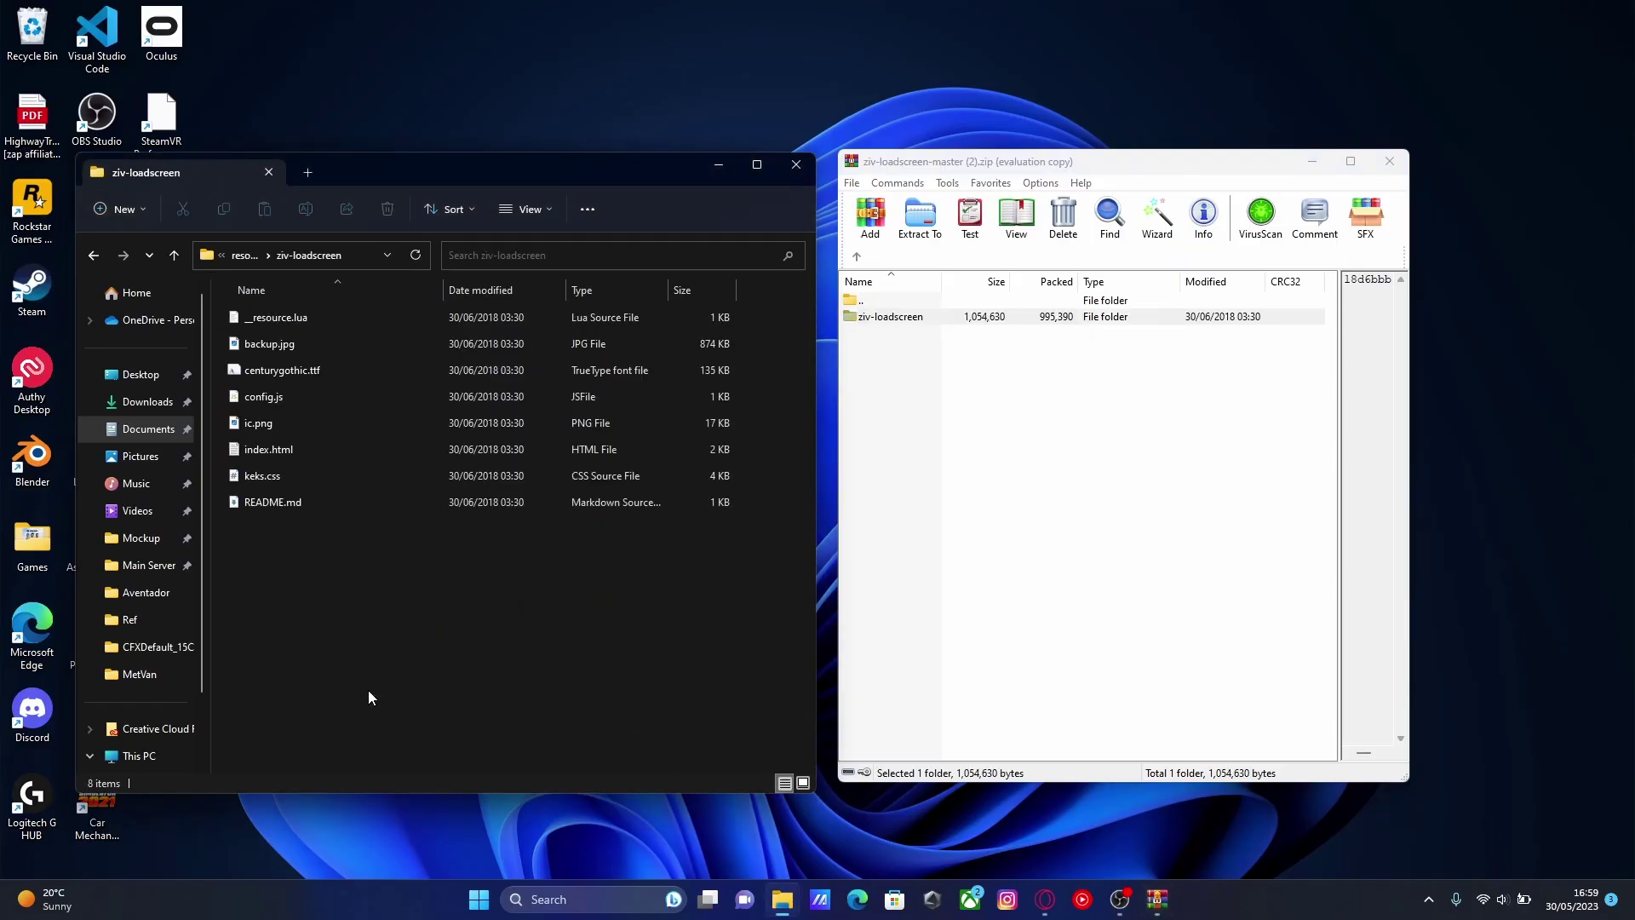
left_click(279, 453)
double_click(279, 453)
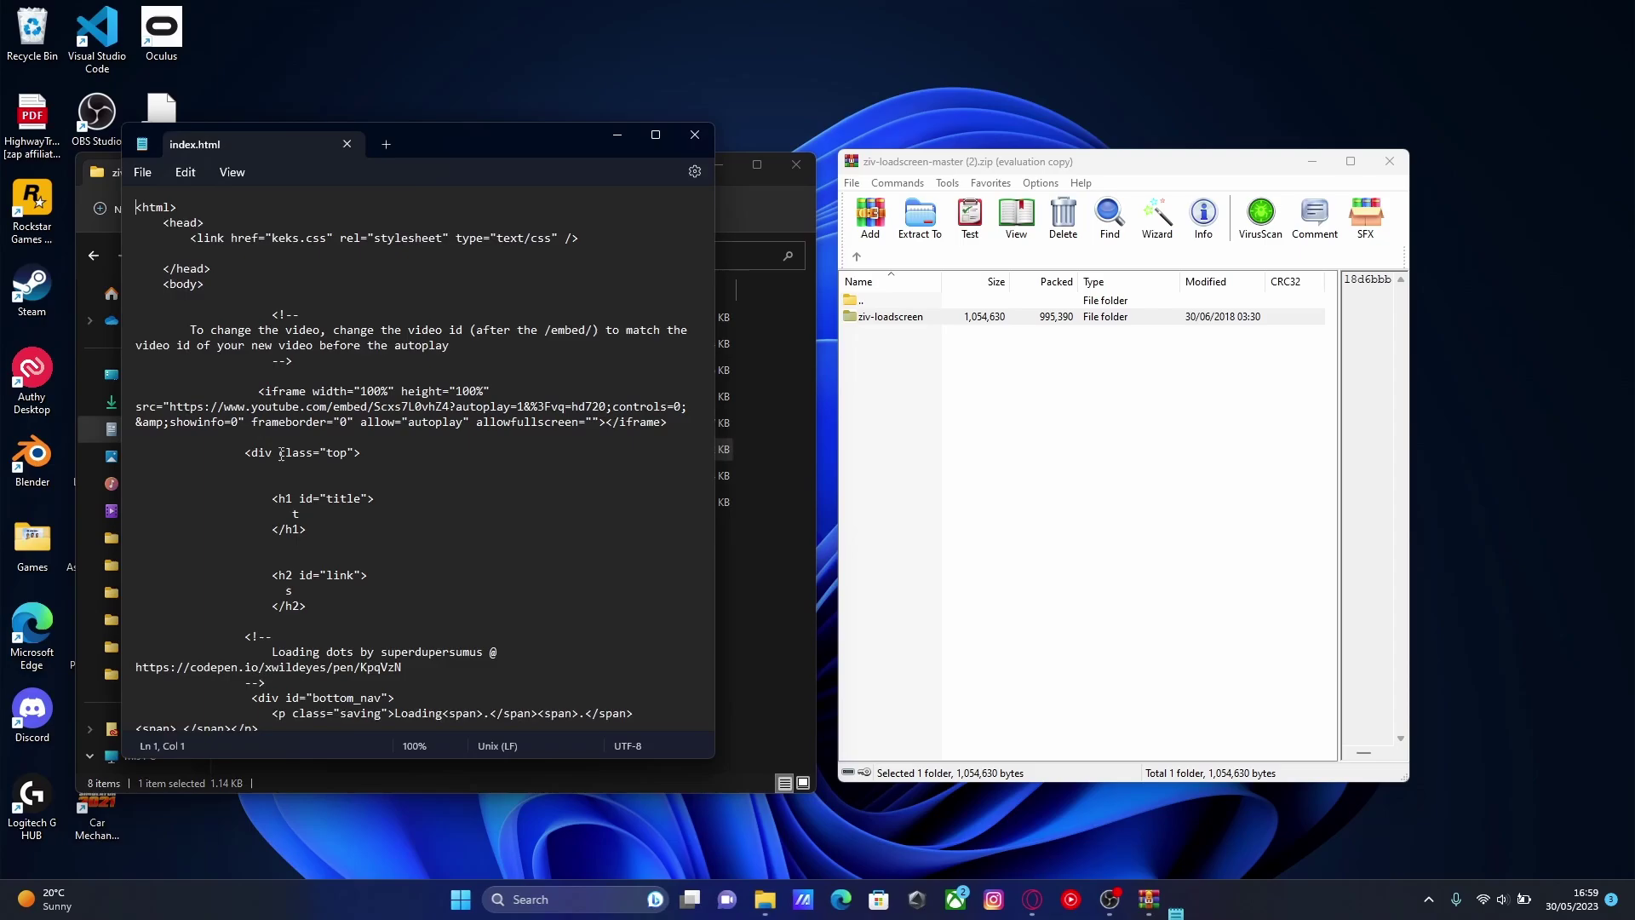
left_click(1391, 165)
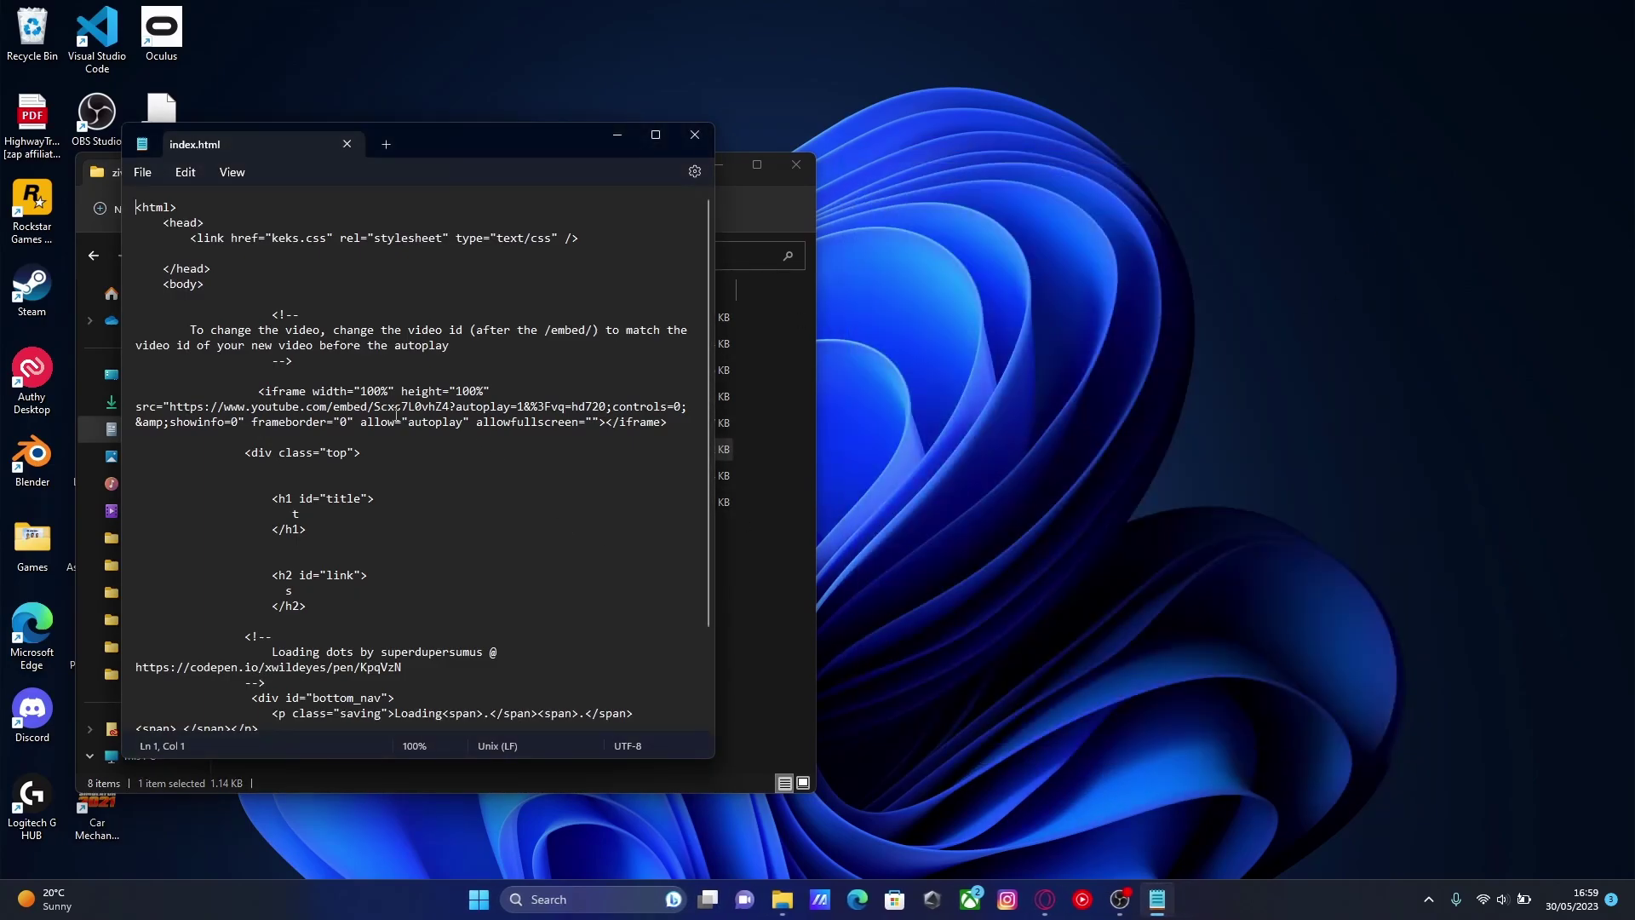
left_click(163, 407)
Switch to the browser and copy the video ID from the address of the GTA V / FiveM Loading Screen #8 YouTube video.
left_click(1045, 899)
left_click(481, 13)
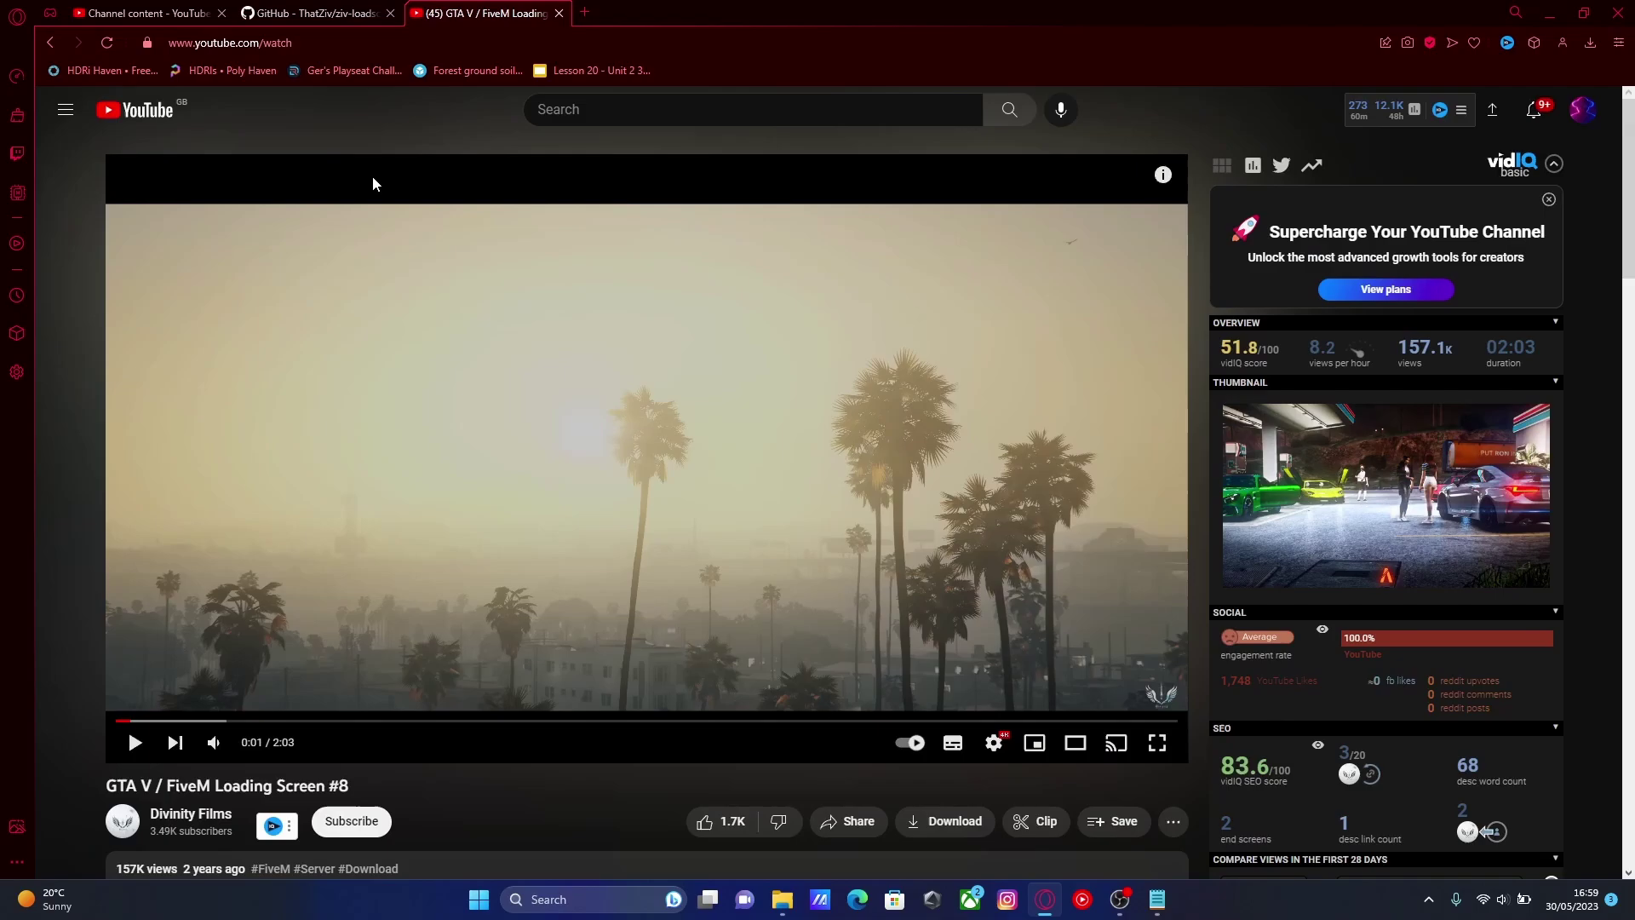
scroll(381, 186, "down", 1)
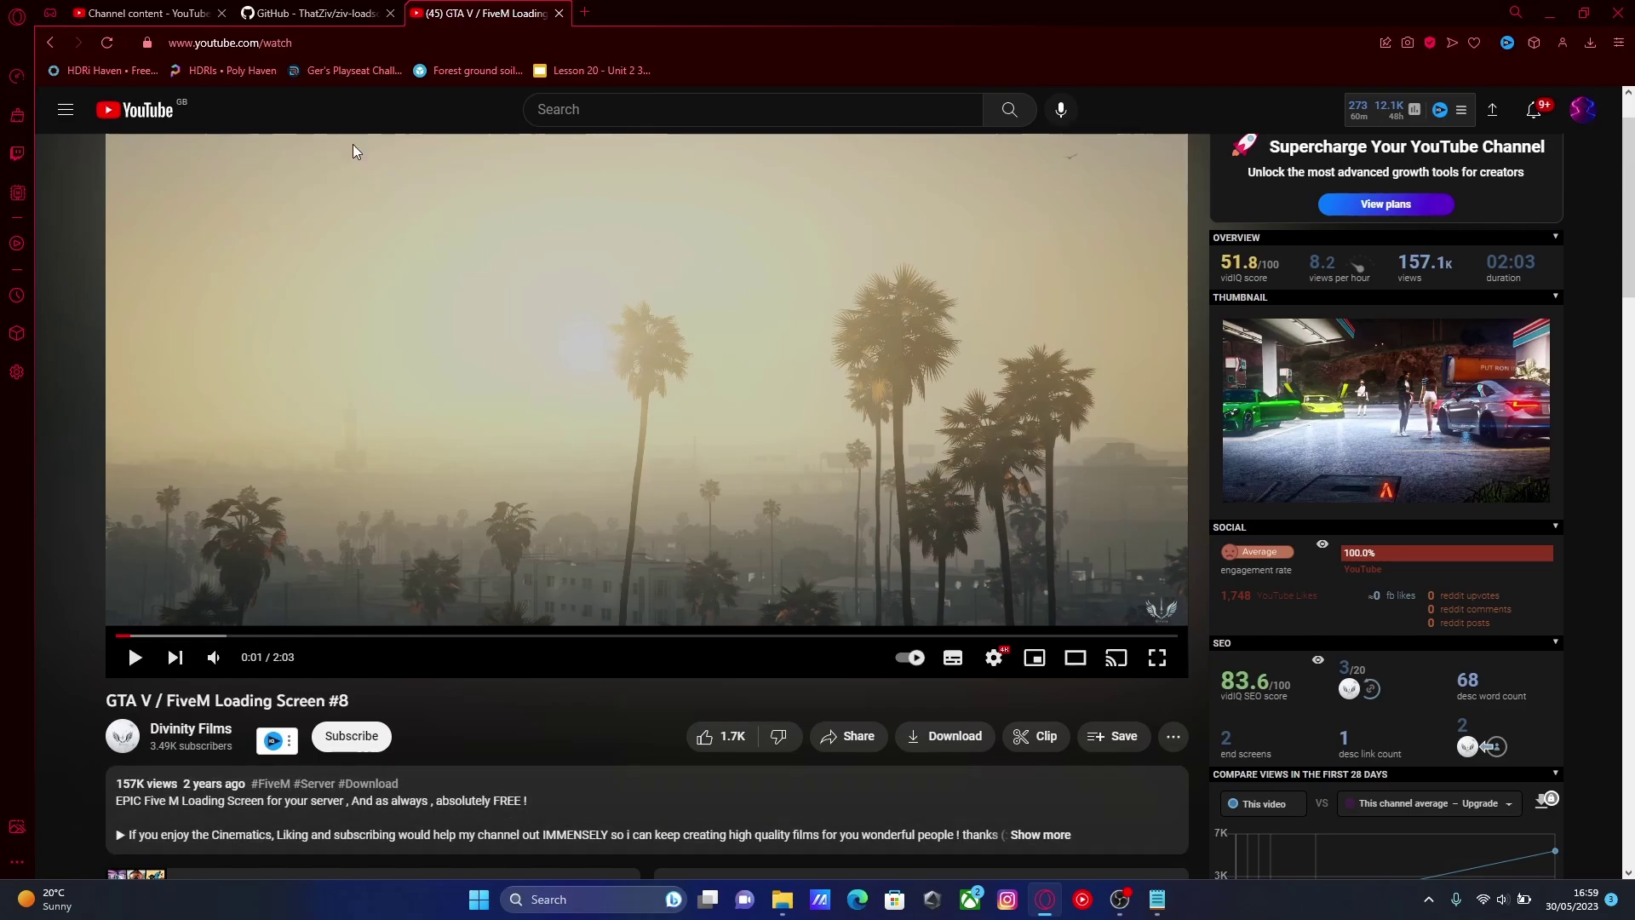
left_click(261, 37)
left_click(352, 42)
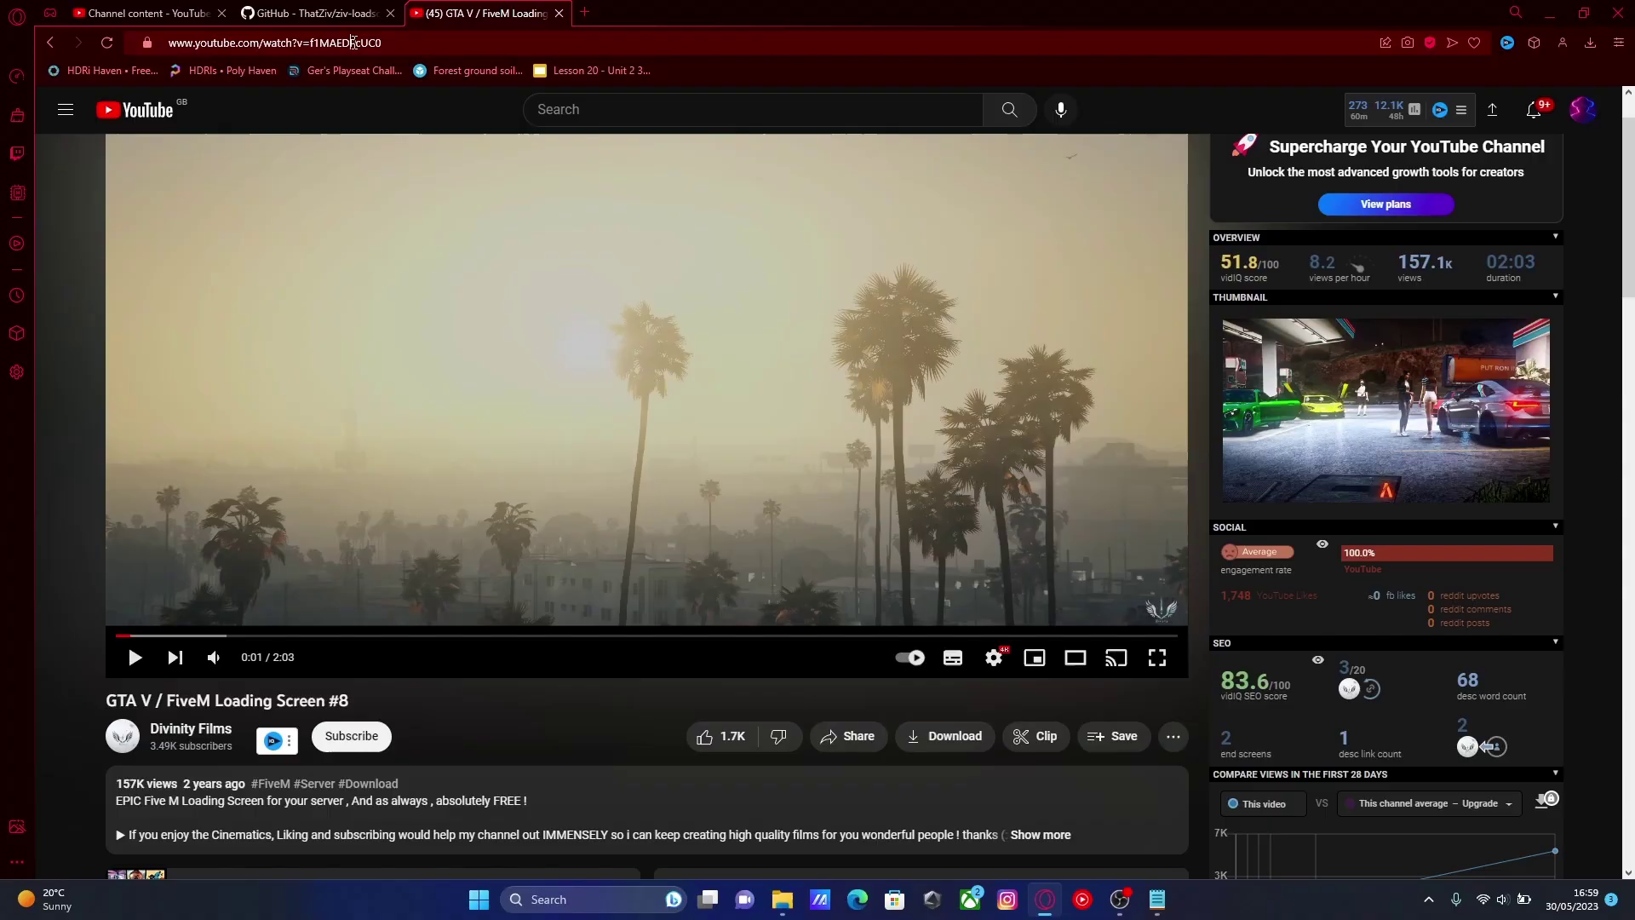
double_click(353, 43)
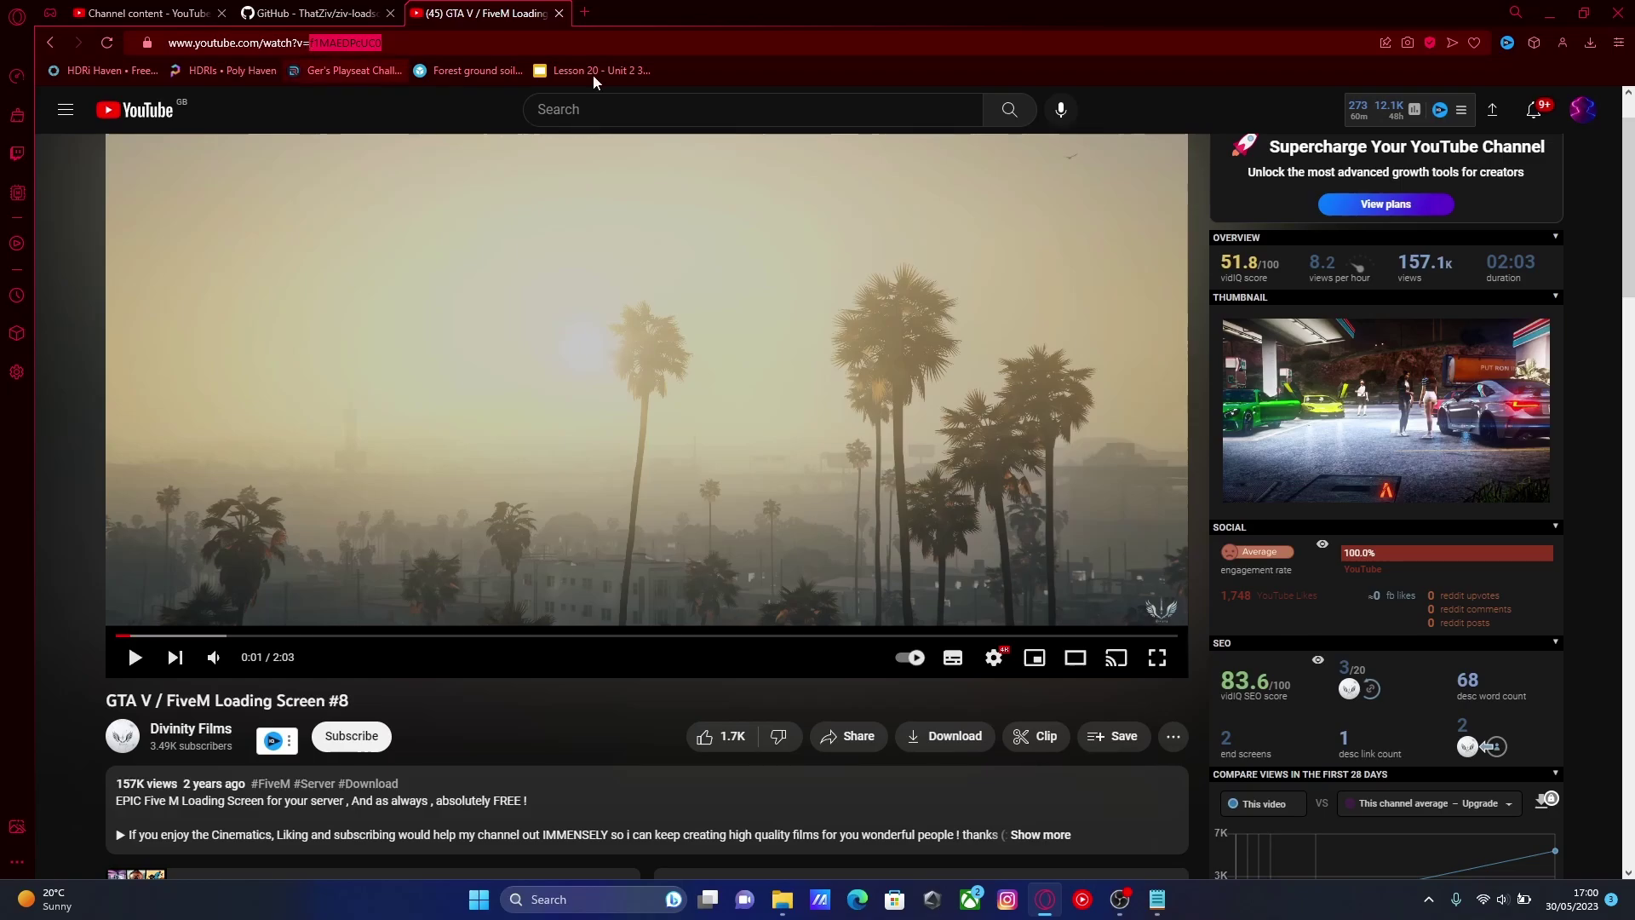
Replace the embedded YouTube video ID in index.html with f1MAEDPcUC0, then save and close the file.
left_click(1583, 12)
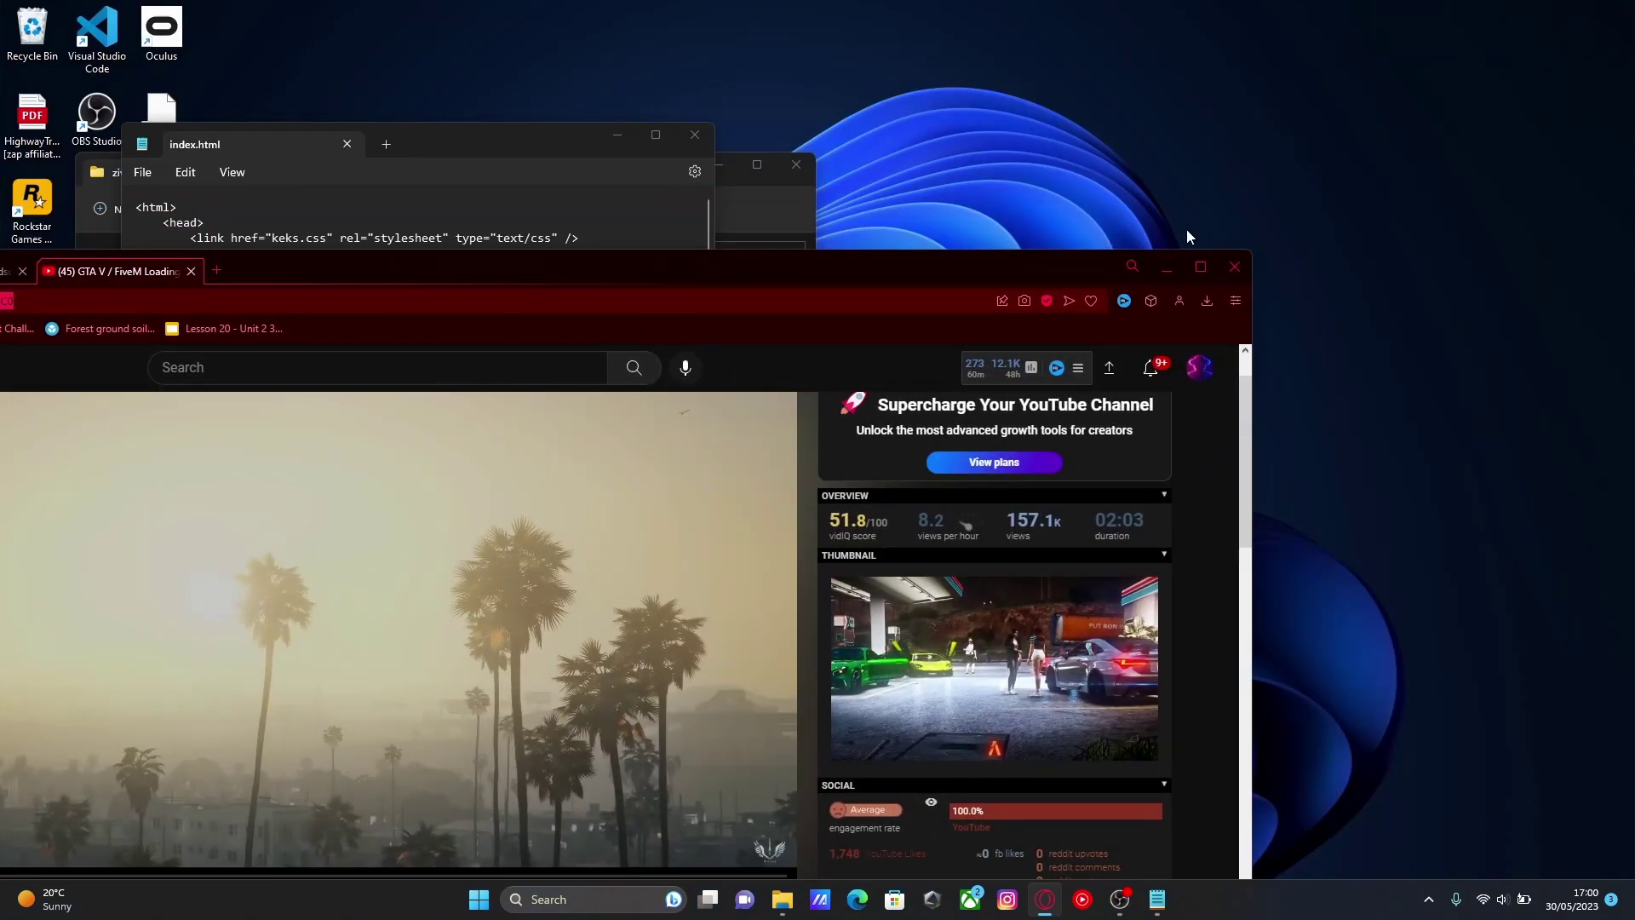
left_click(1159, 304)
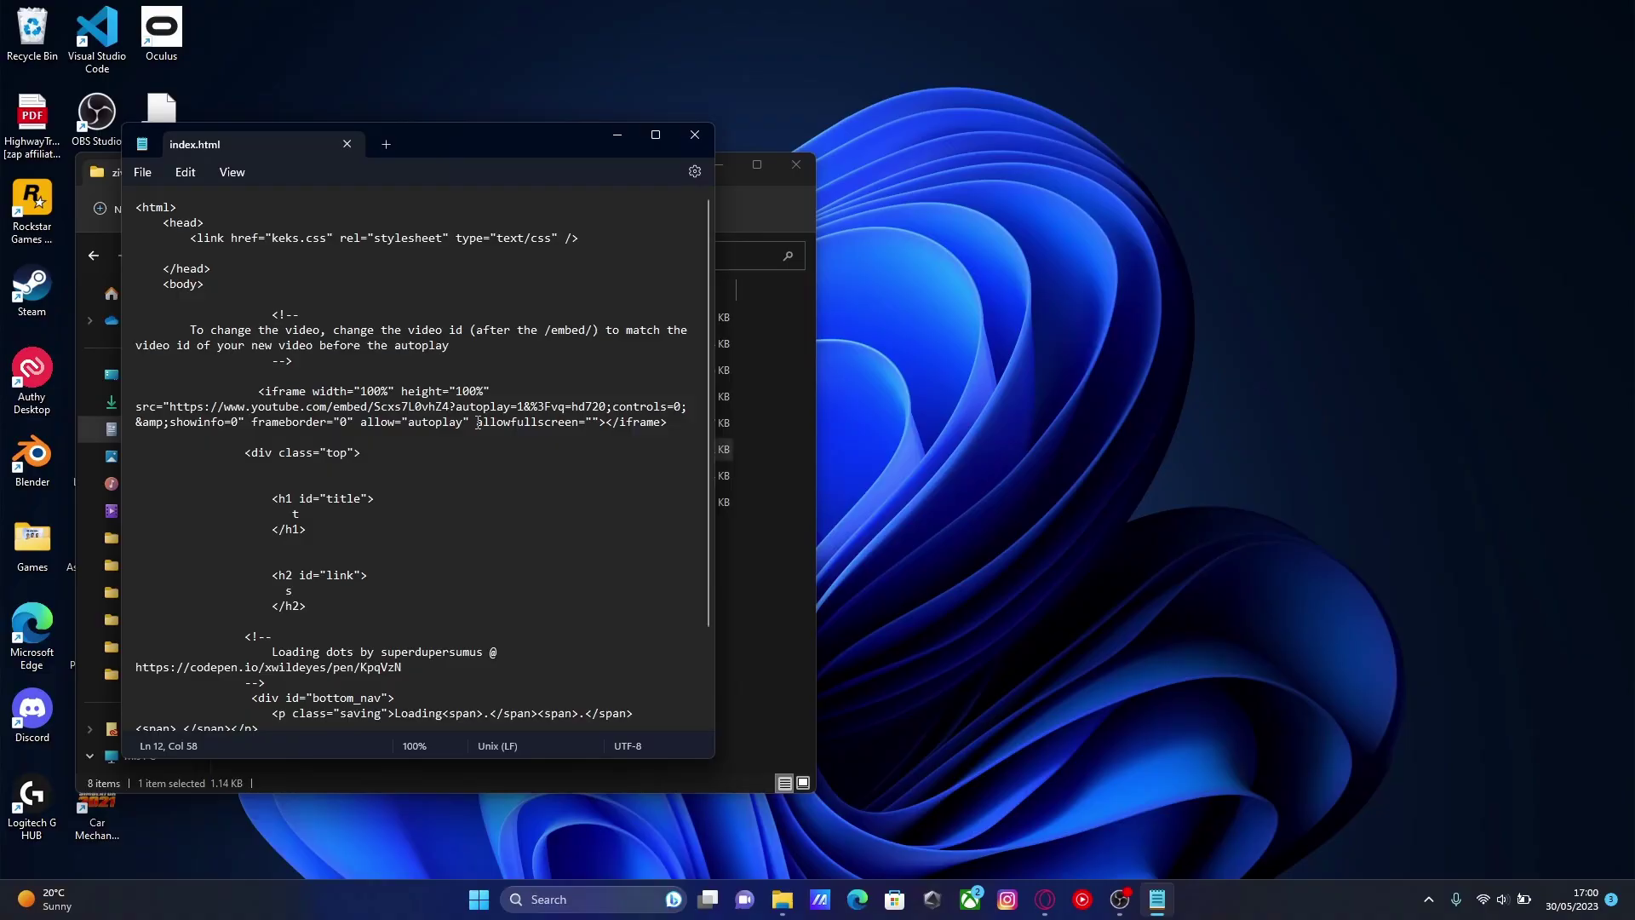
double_click(425, 406)
type("f1MAEDPcUC0")
left_click(485, 450)
left_click(141, 173)
left_click(189, 289)
left_click(694, 136)
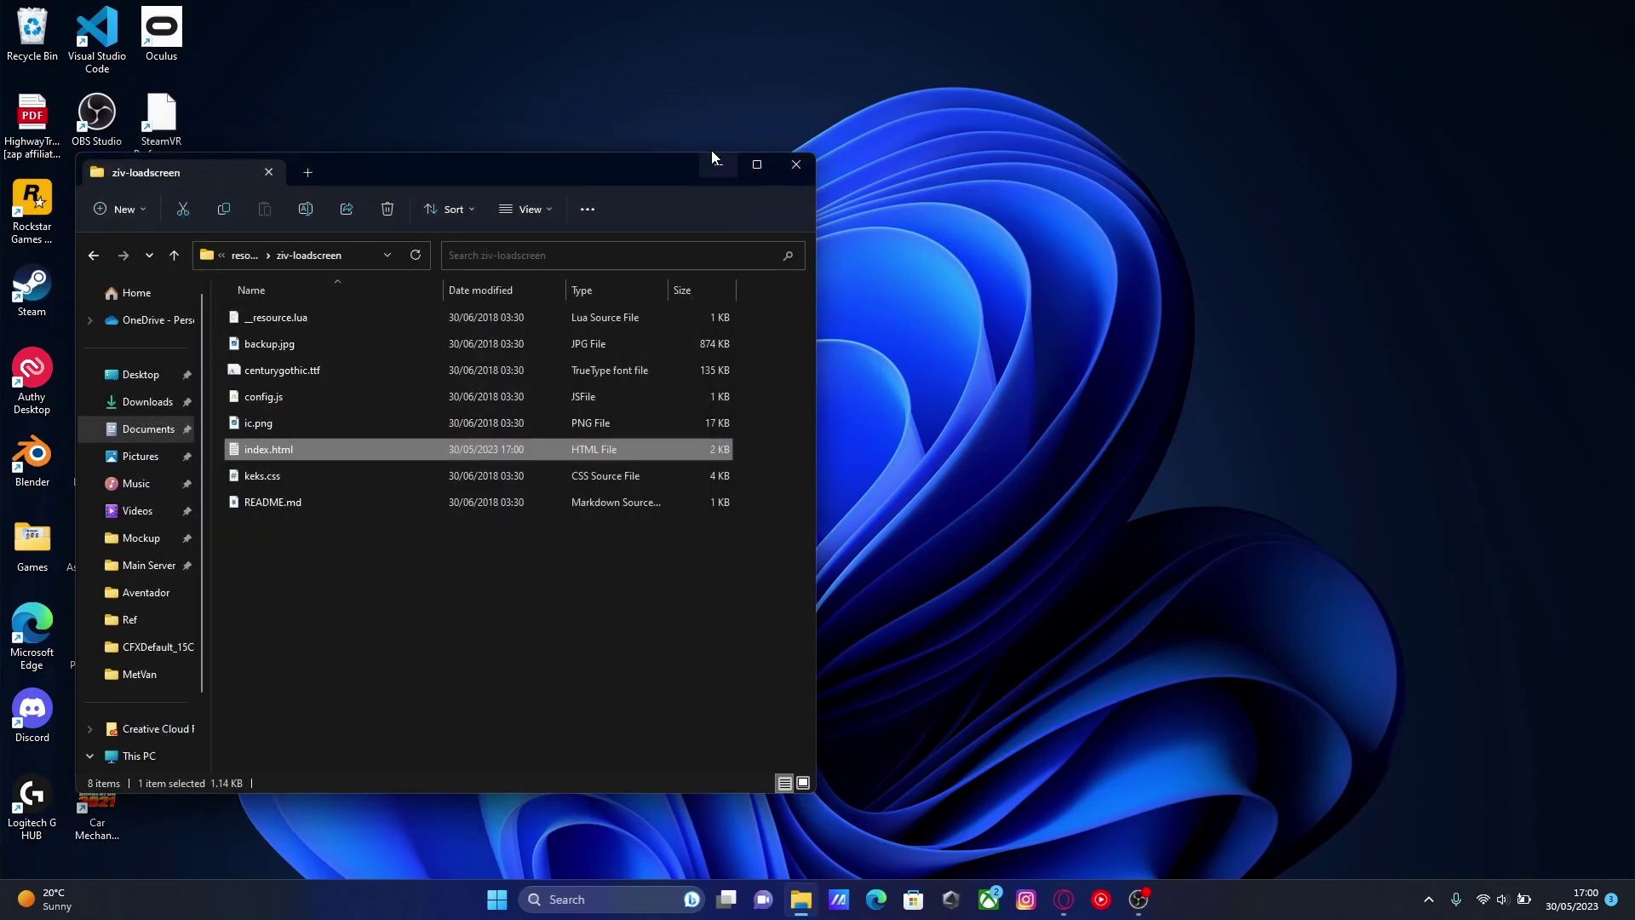
Open config.js from the ziv-loadscreen folder in Visual Studio Code.
left_click(364, 648)
right_click(259, 395)
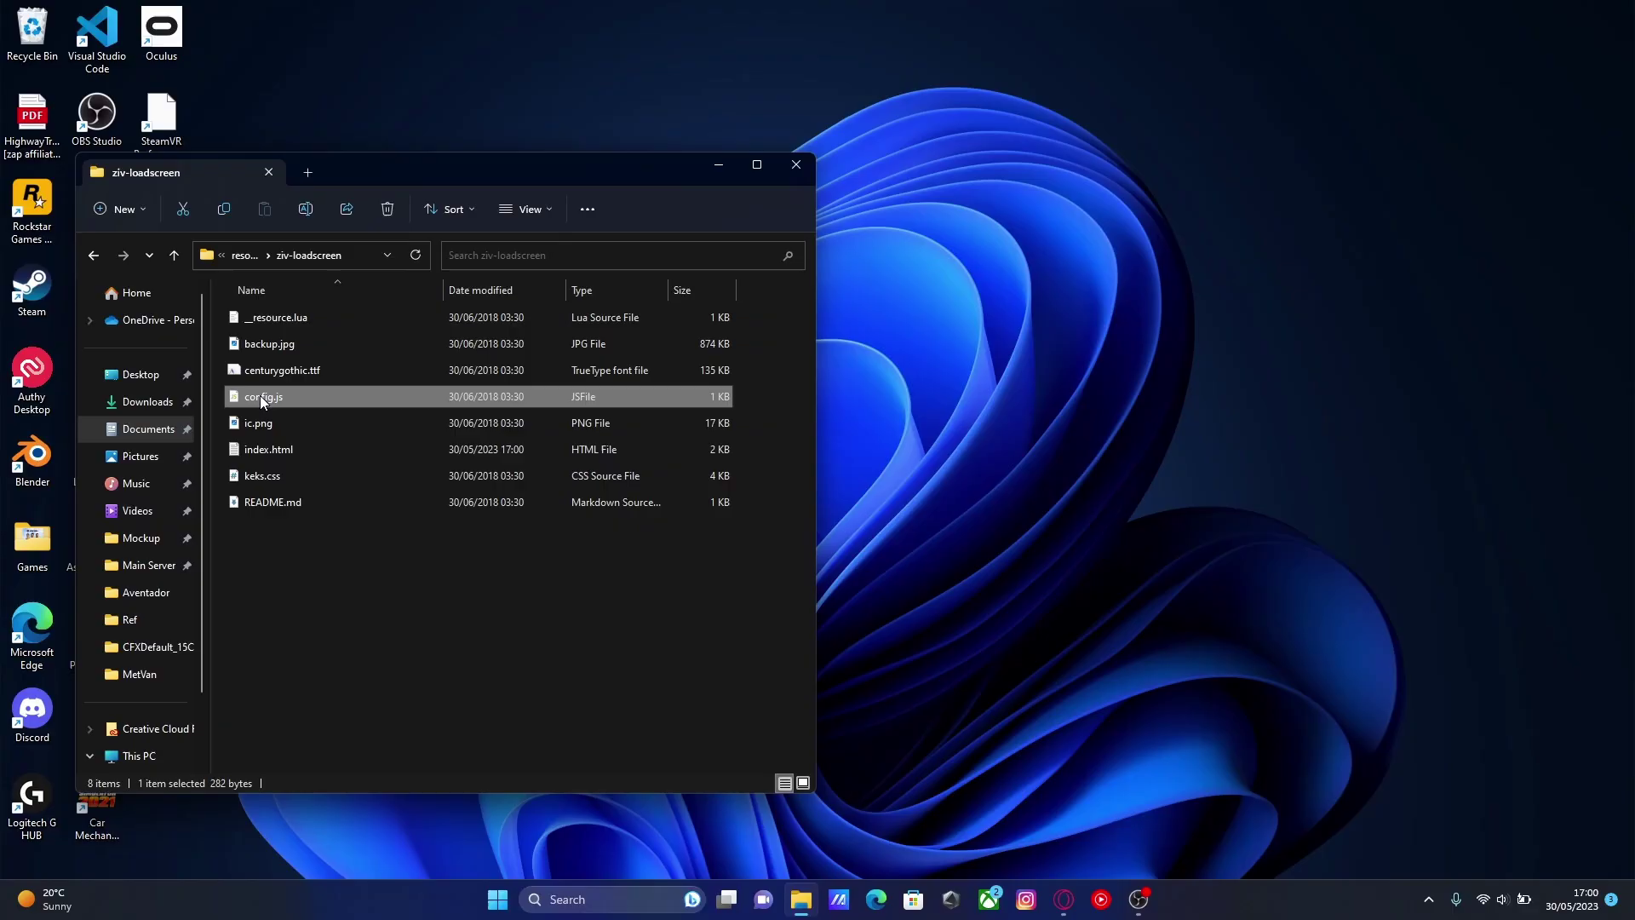
mouse_move(333, 475)
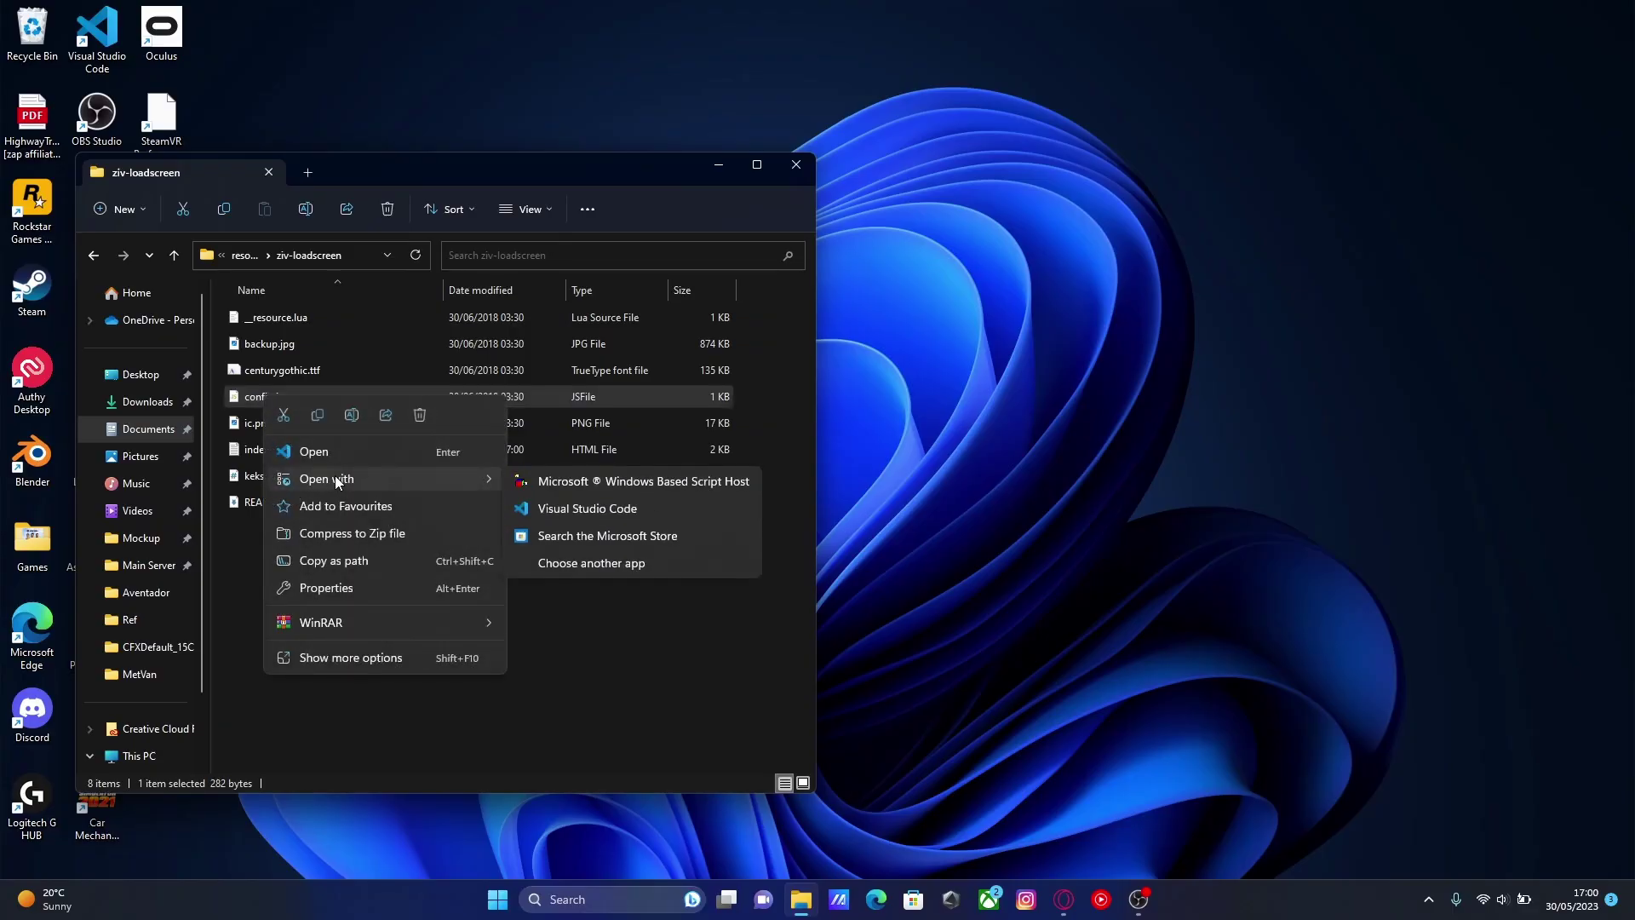
left_click(545, 516)
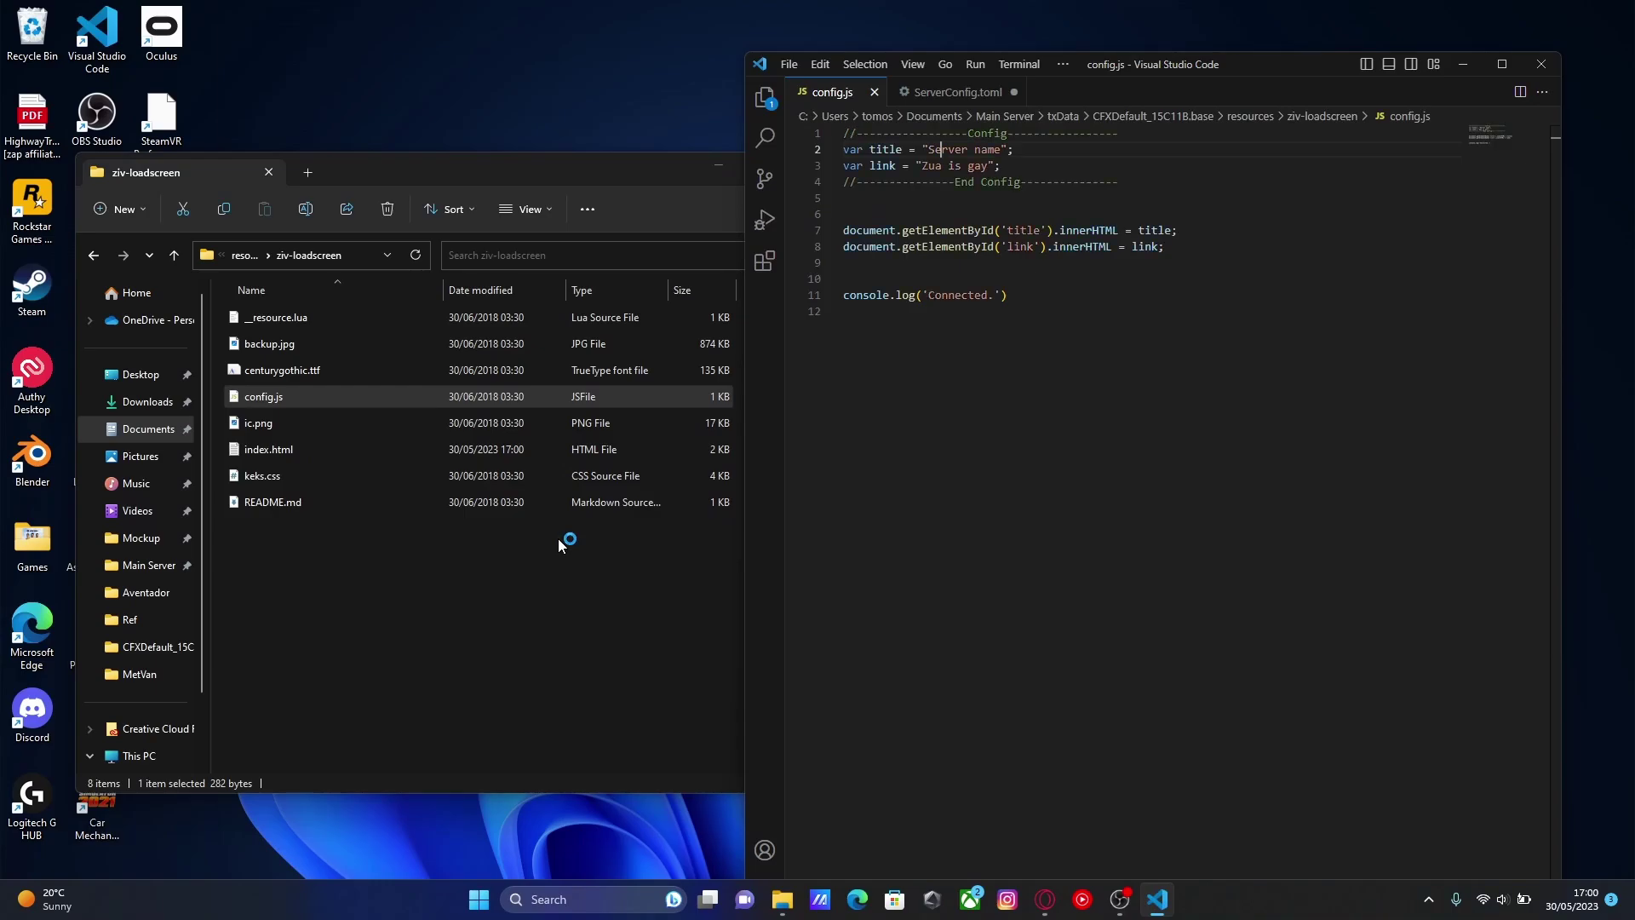
left_click(821, 388)
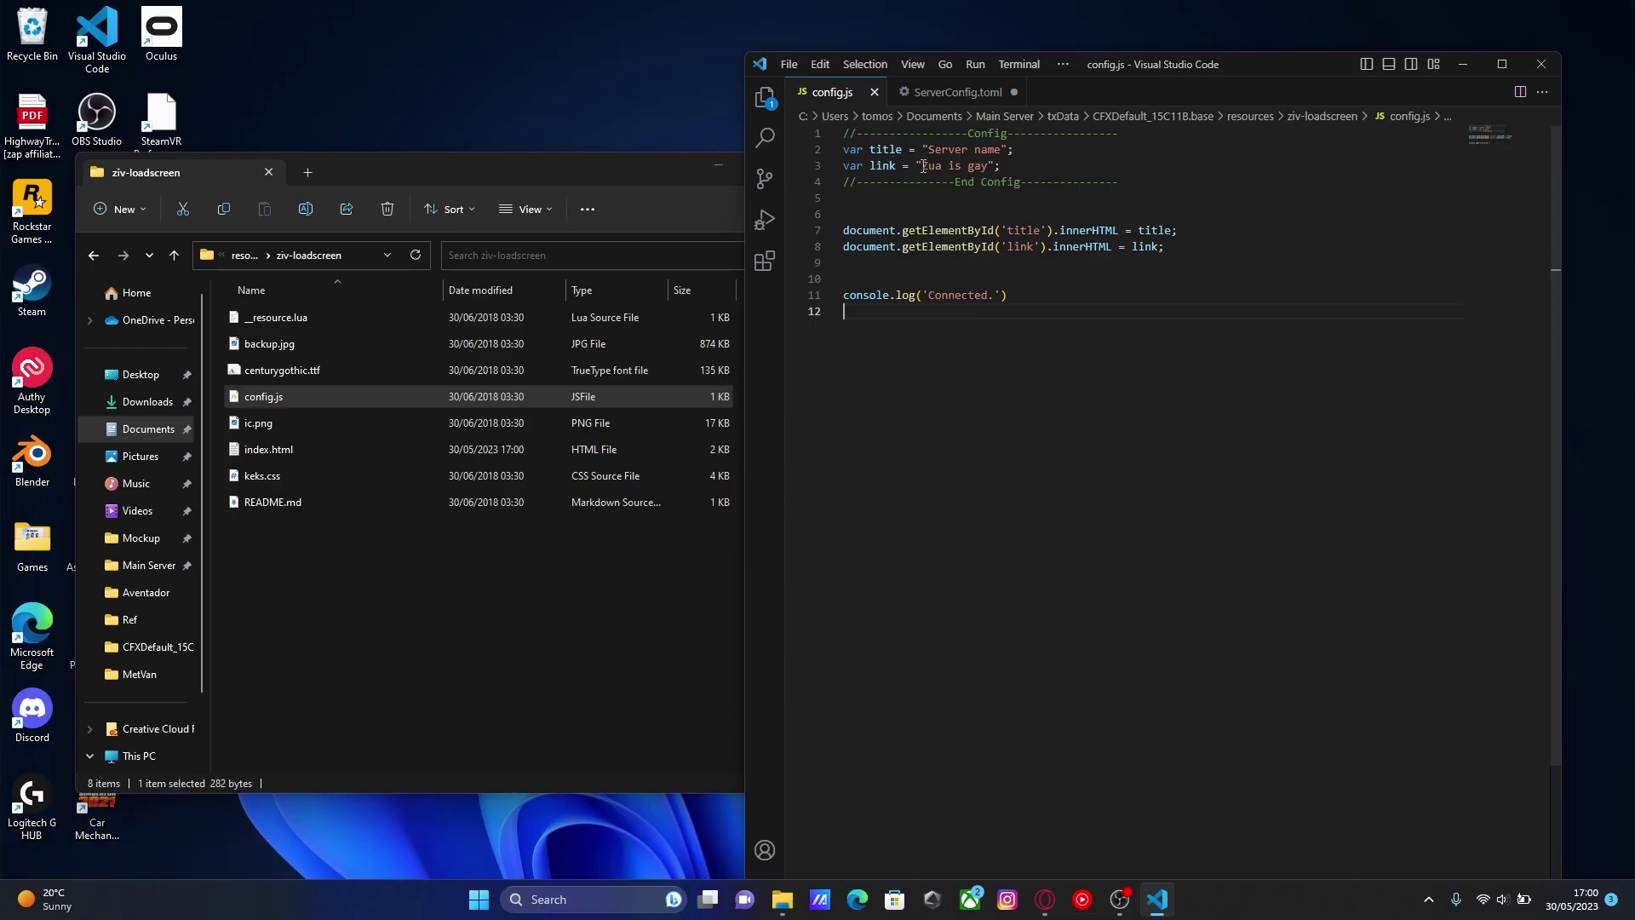
Empty the link and title strings in config.js, leaving only their quotation marks.
left_click_drag(924, 167, 989, 167)
key("BackSpace")
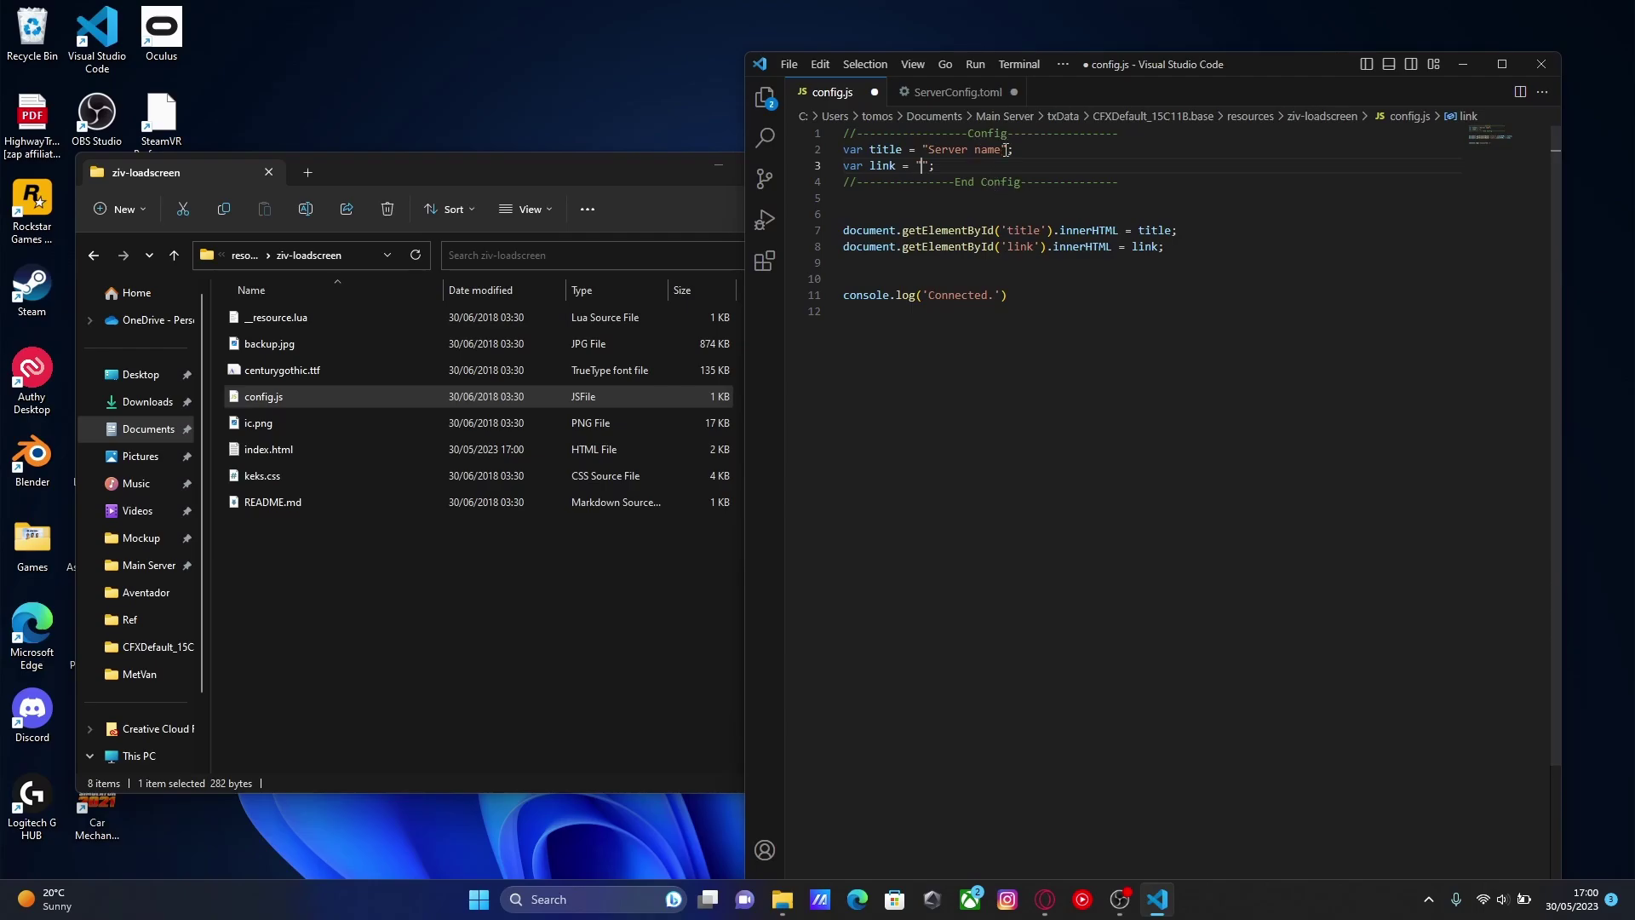
mouse_move(1006, 150)
left_mouse_down()
mouse_move(971, 150)
mouse_move(996, 154)
left_mouse_up()
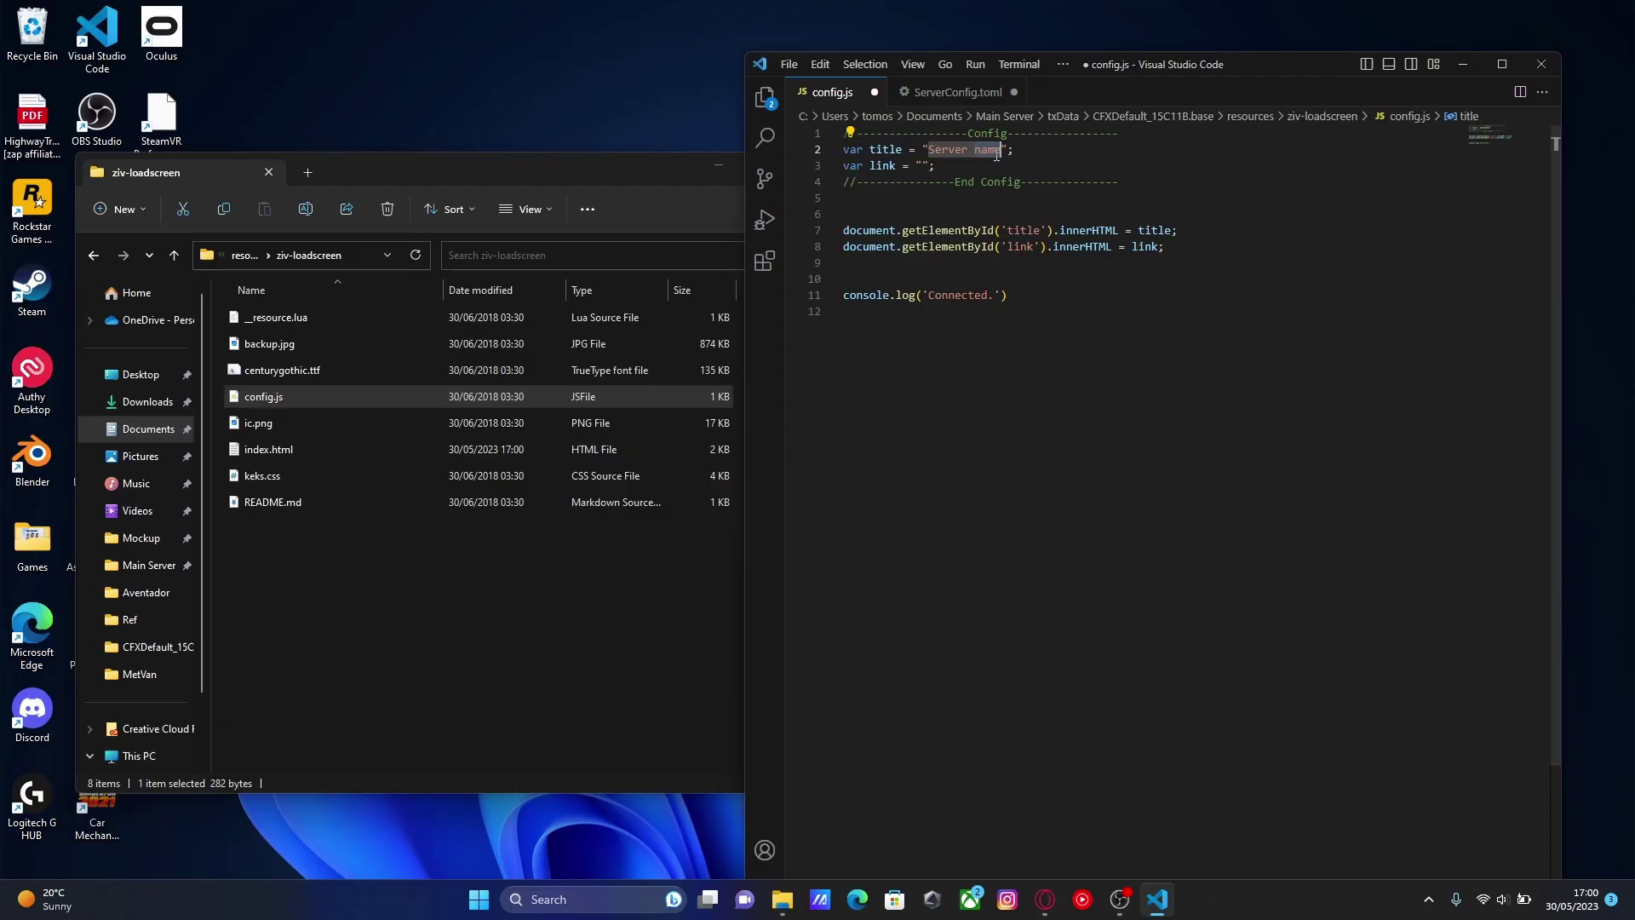
key("BackSpace")
key("BackSpace")
key("BackSpace")
key("BackSpace")
key("BackSpace")
key("BackSpace")
key("BackSpace")
key("BackSpace")
Save config.js and close Visual Studio Code.
left_click(791, 59)
left_click(823, 337)
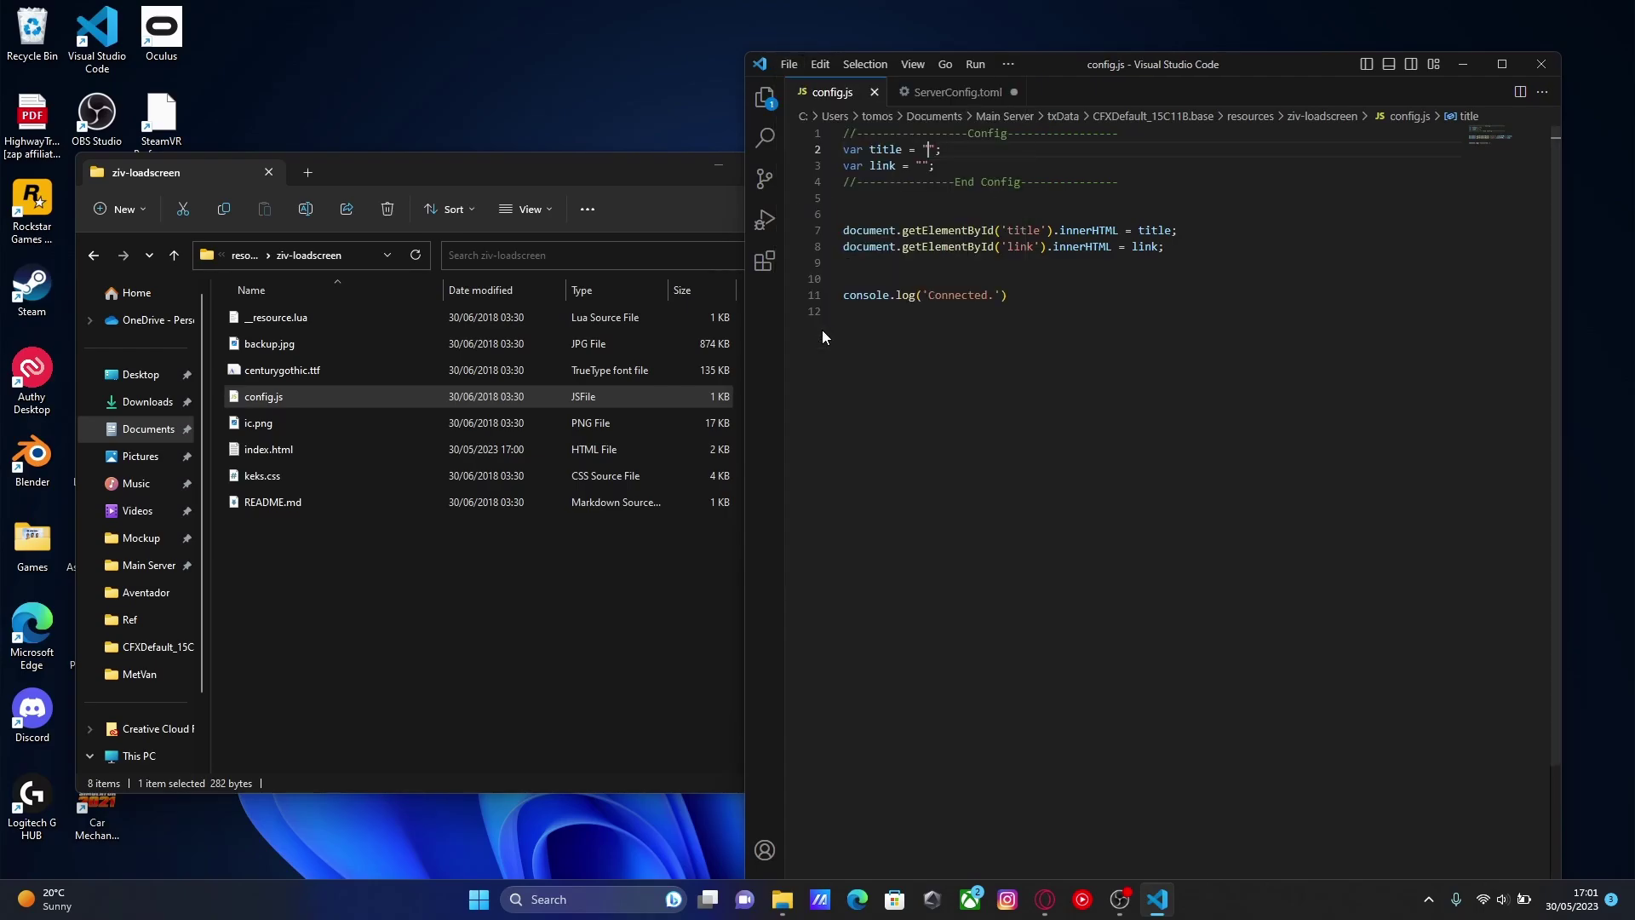
left_click(1547, 63)
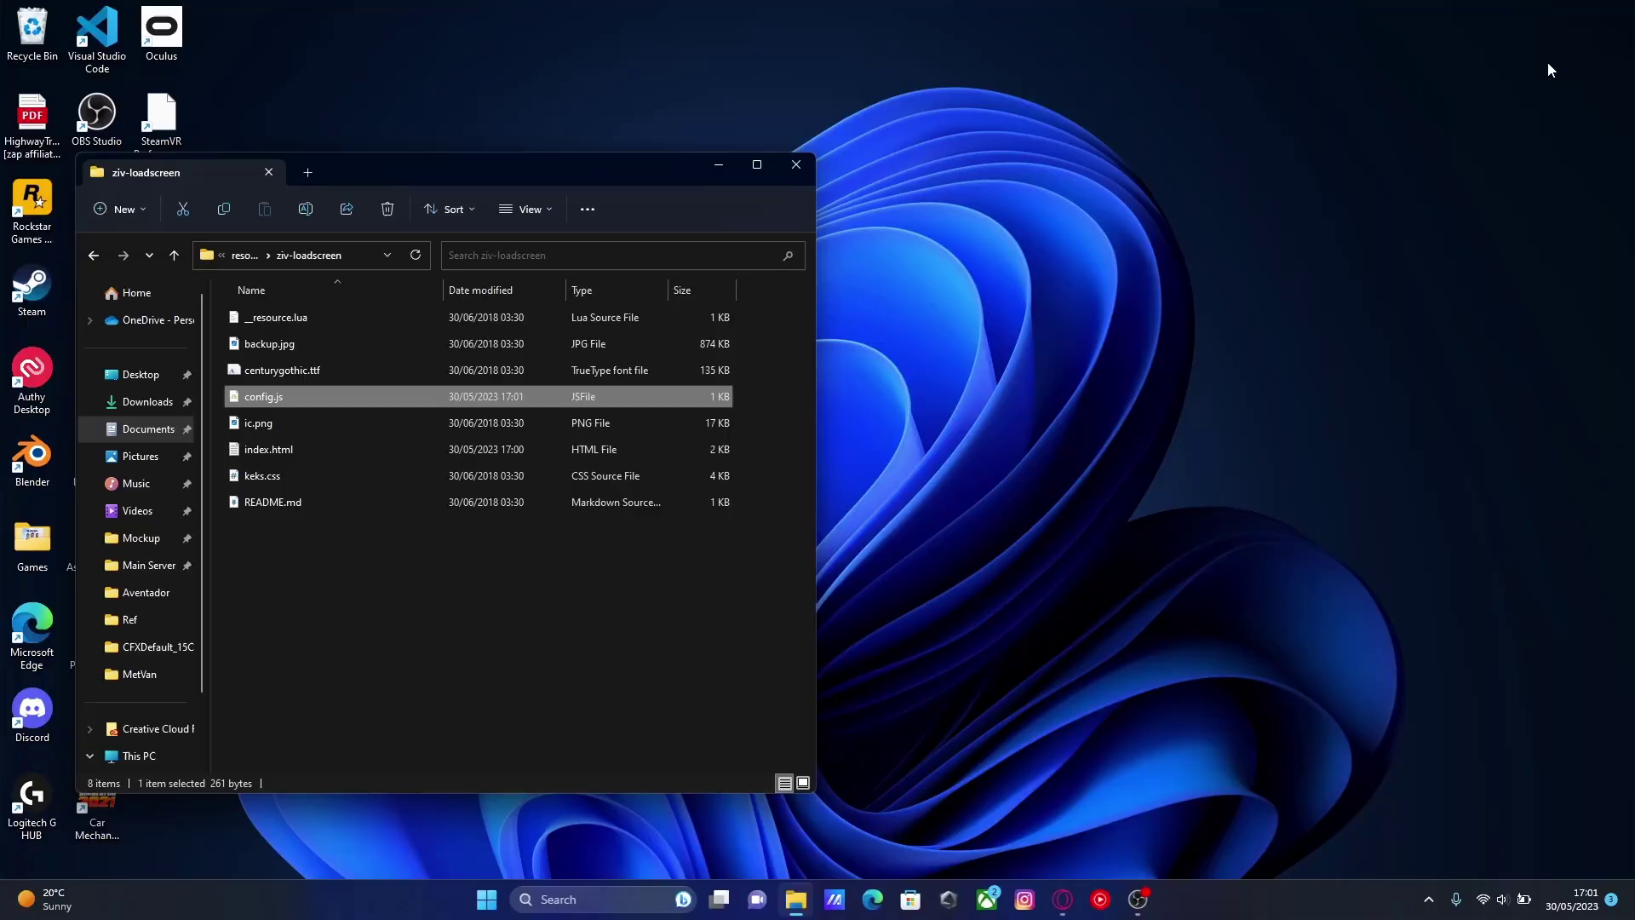
Return to the resources folder and highlight the ziv-loadscreen folder's name without changing it.
left_click(246, 255)
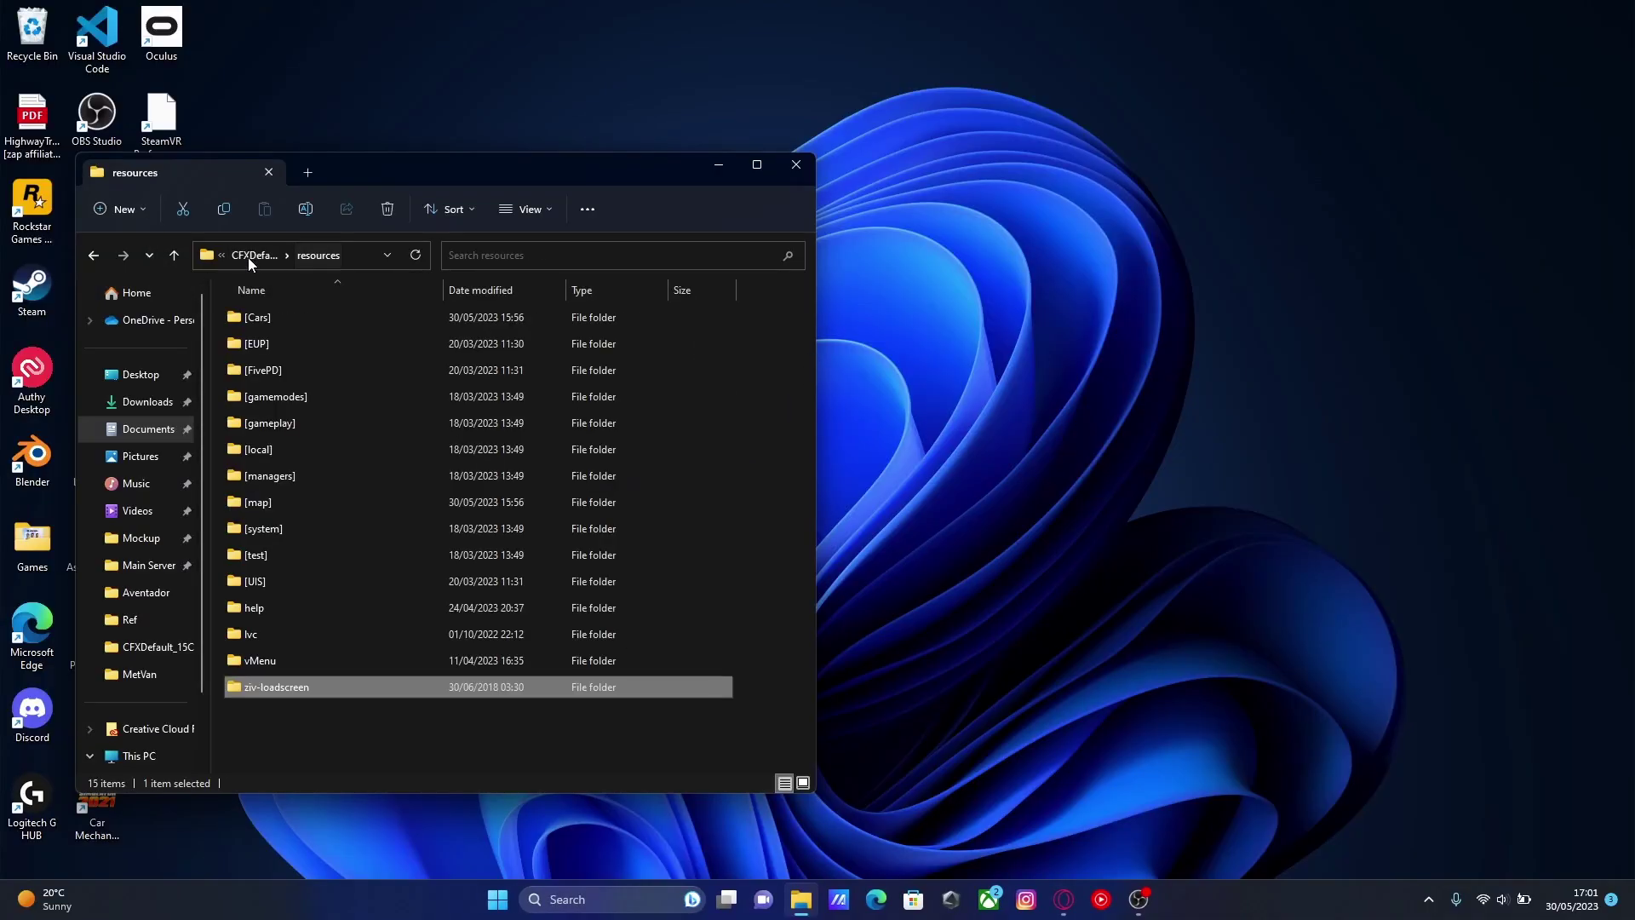
left_click(330, 686)
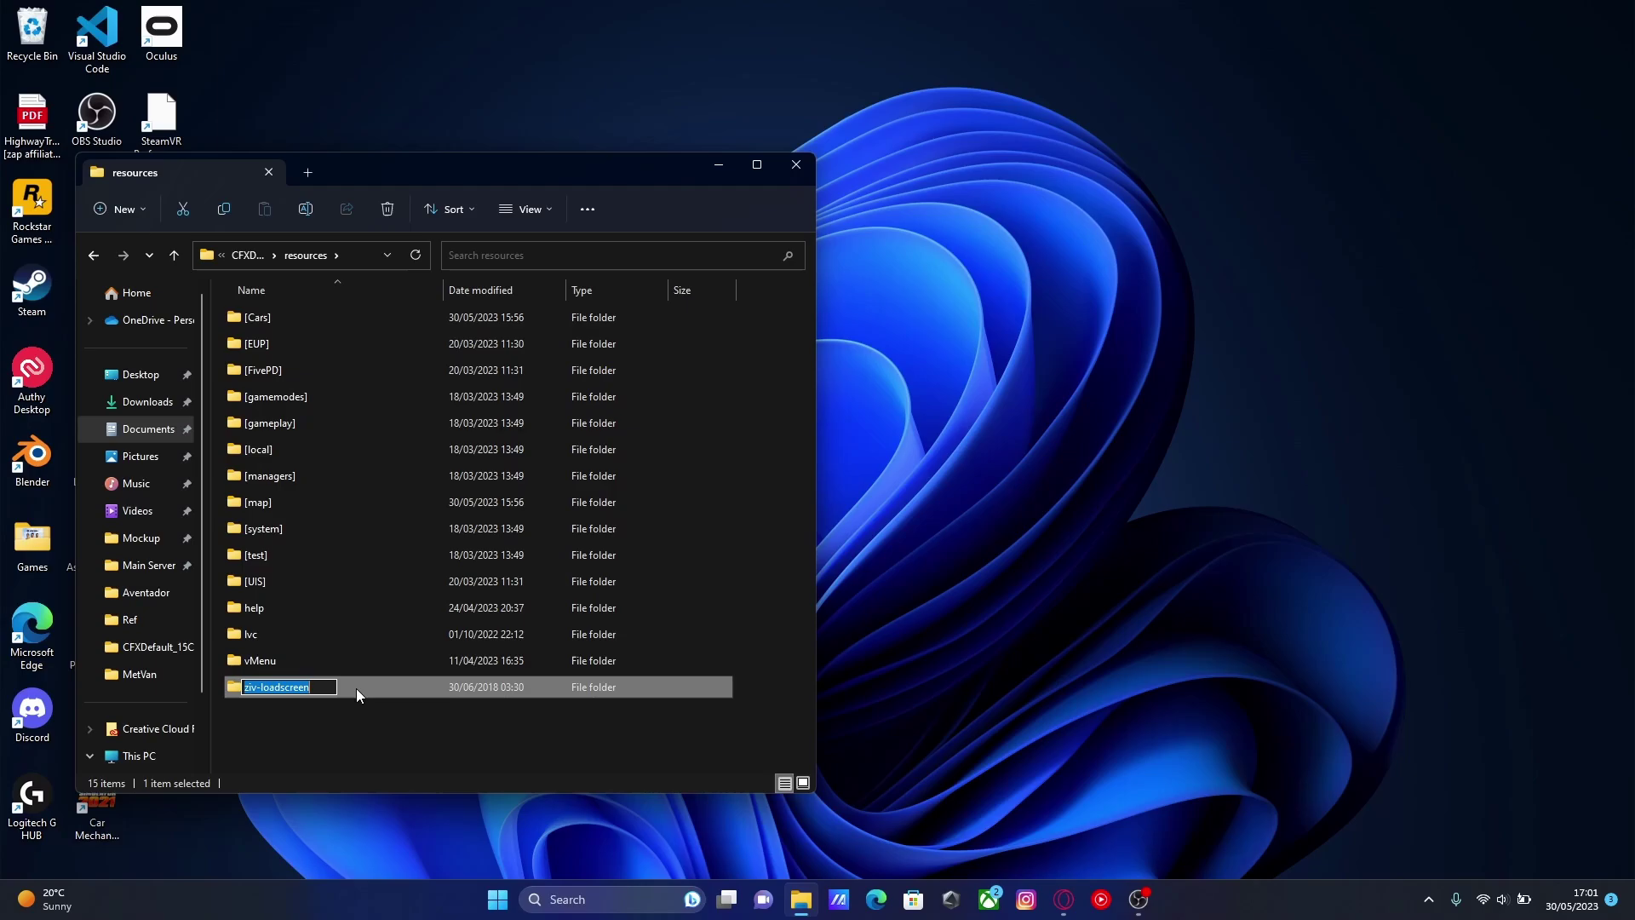
left_click(326, 758)
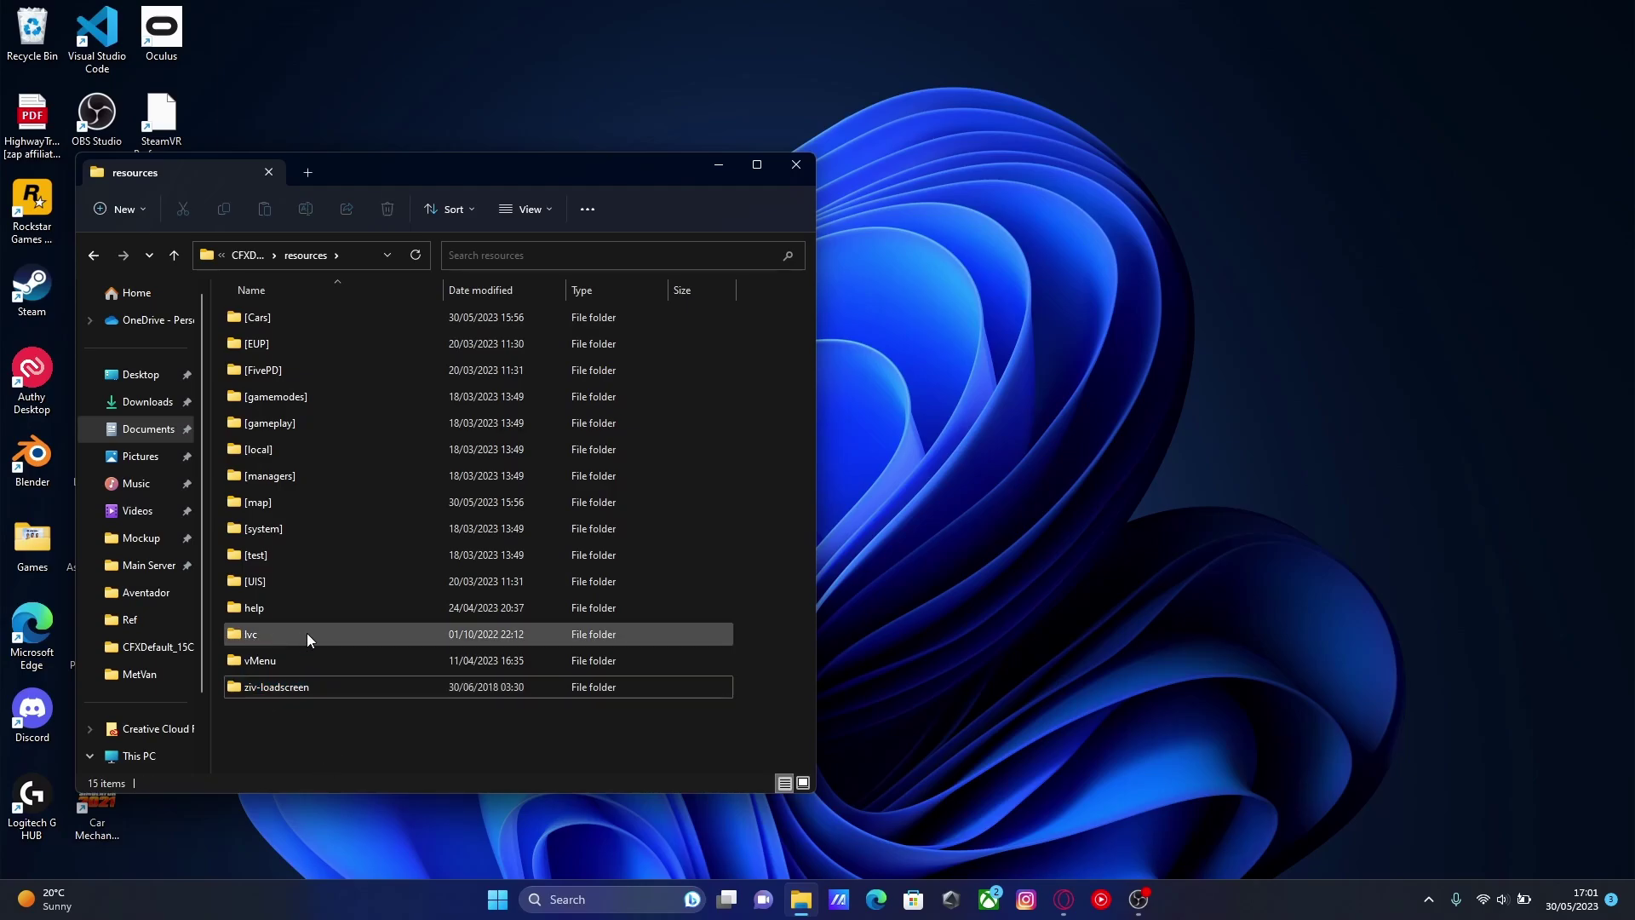
Go up to the CFXDefault_15C11B.base folder and open server.cfg.
left_click(246, 259)
left_click(355, 560)
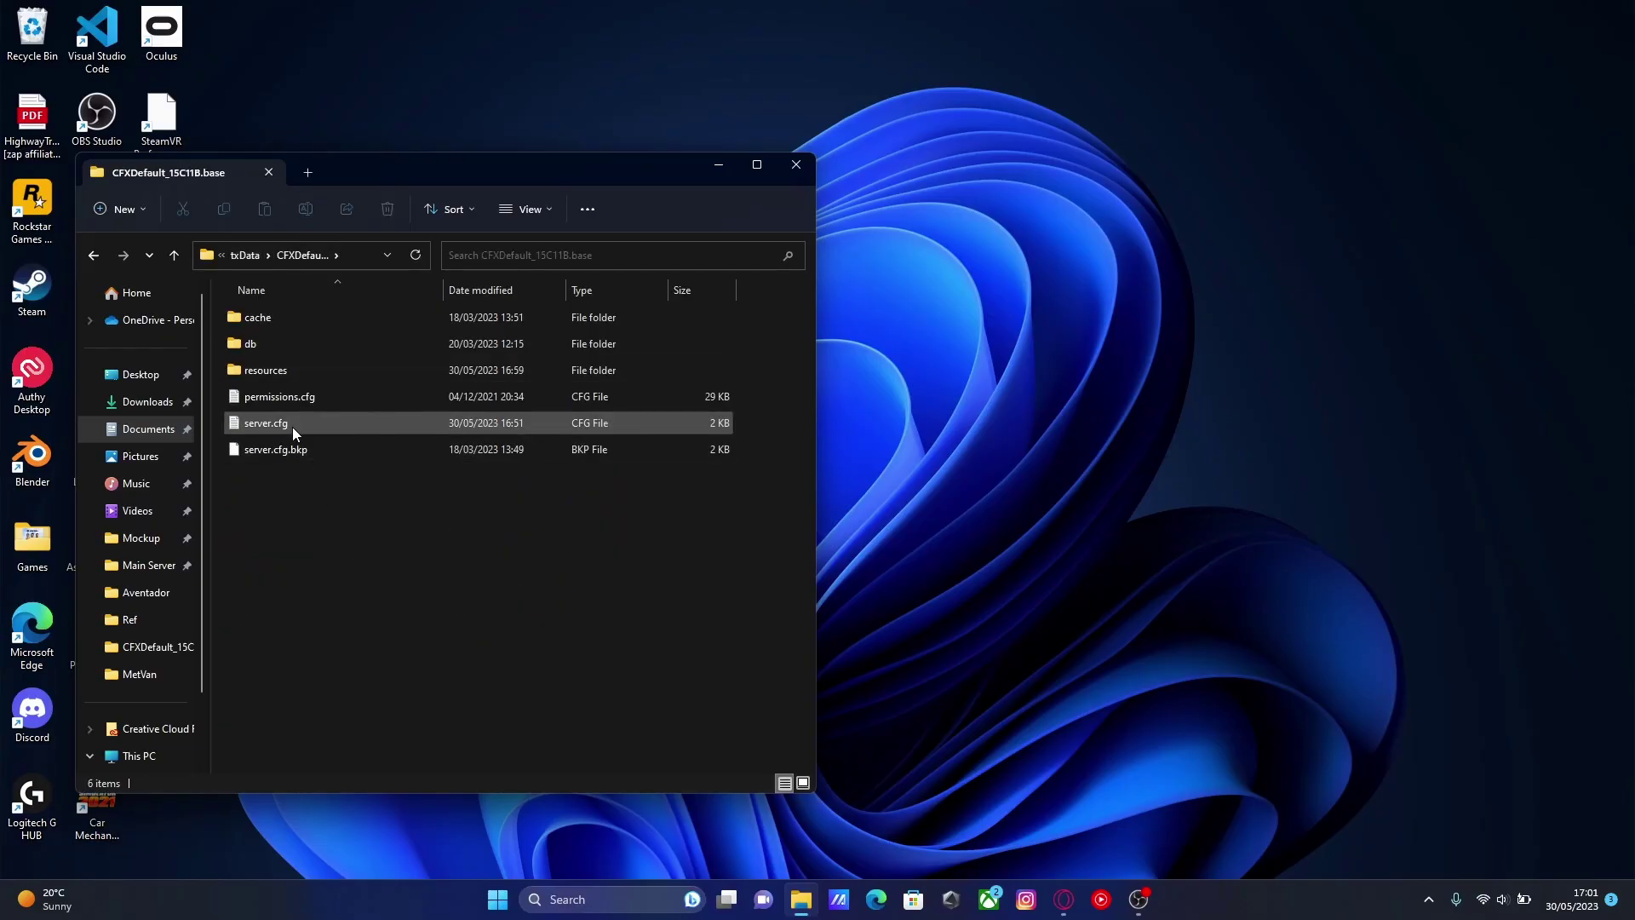
double_click(293, 426)
Add the comment "## loading screen" below the "ensure CoronerSuburban" line in server.cfg, with a blank line between them.
scroll(335, 535, "down", 10)
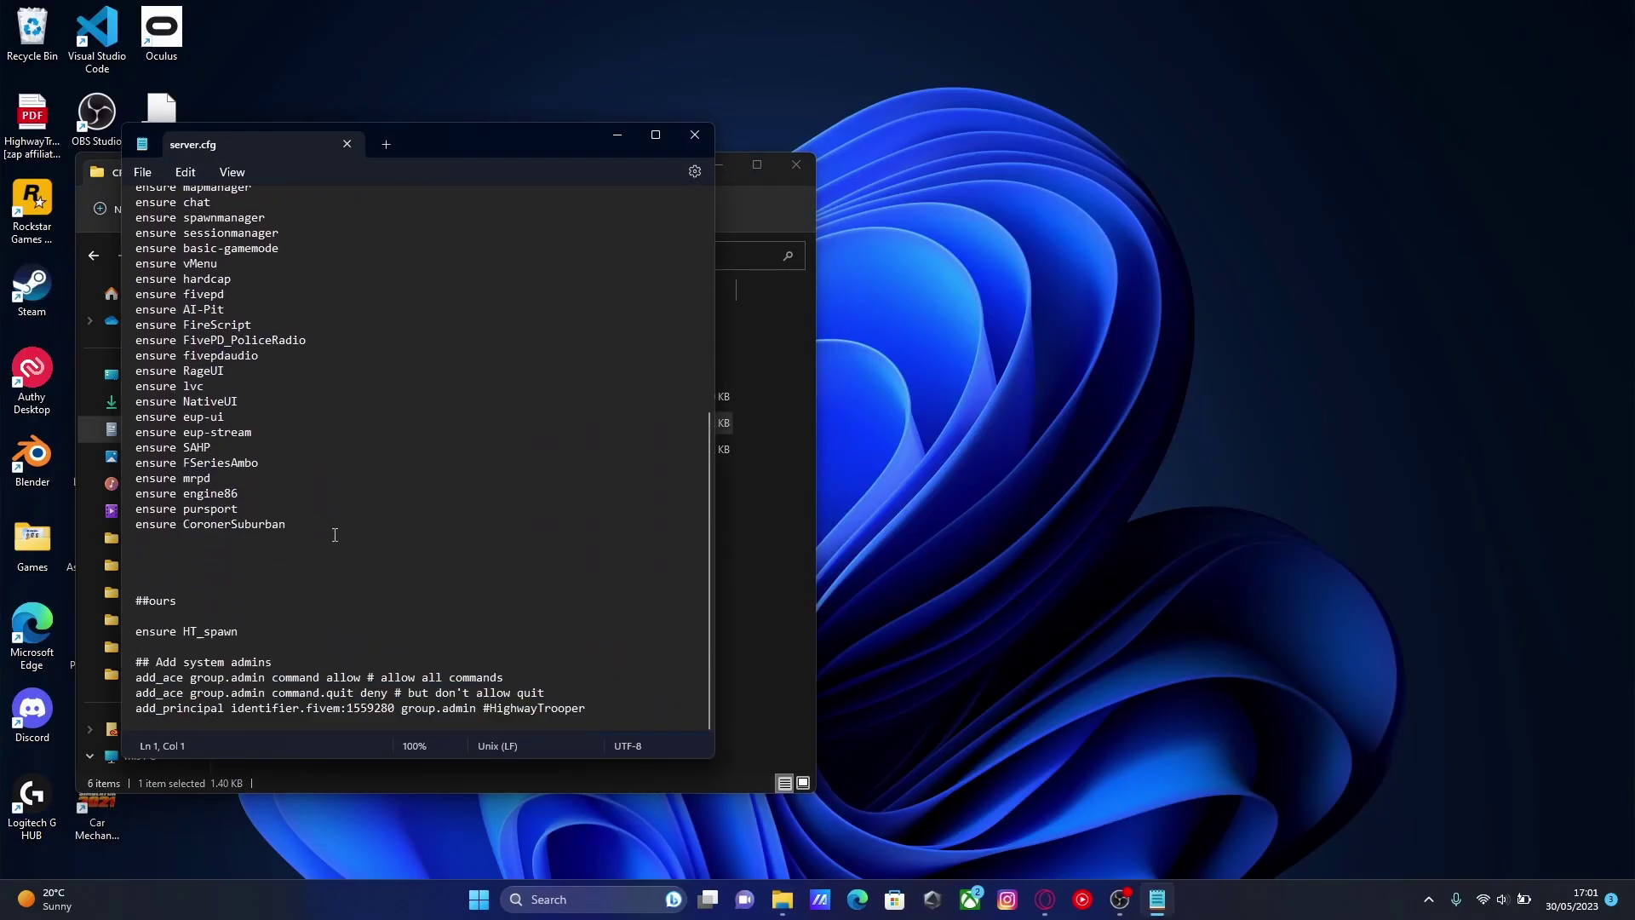
left_click(335, 535)
scroll(335, 532, "up", 5)
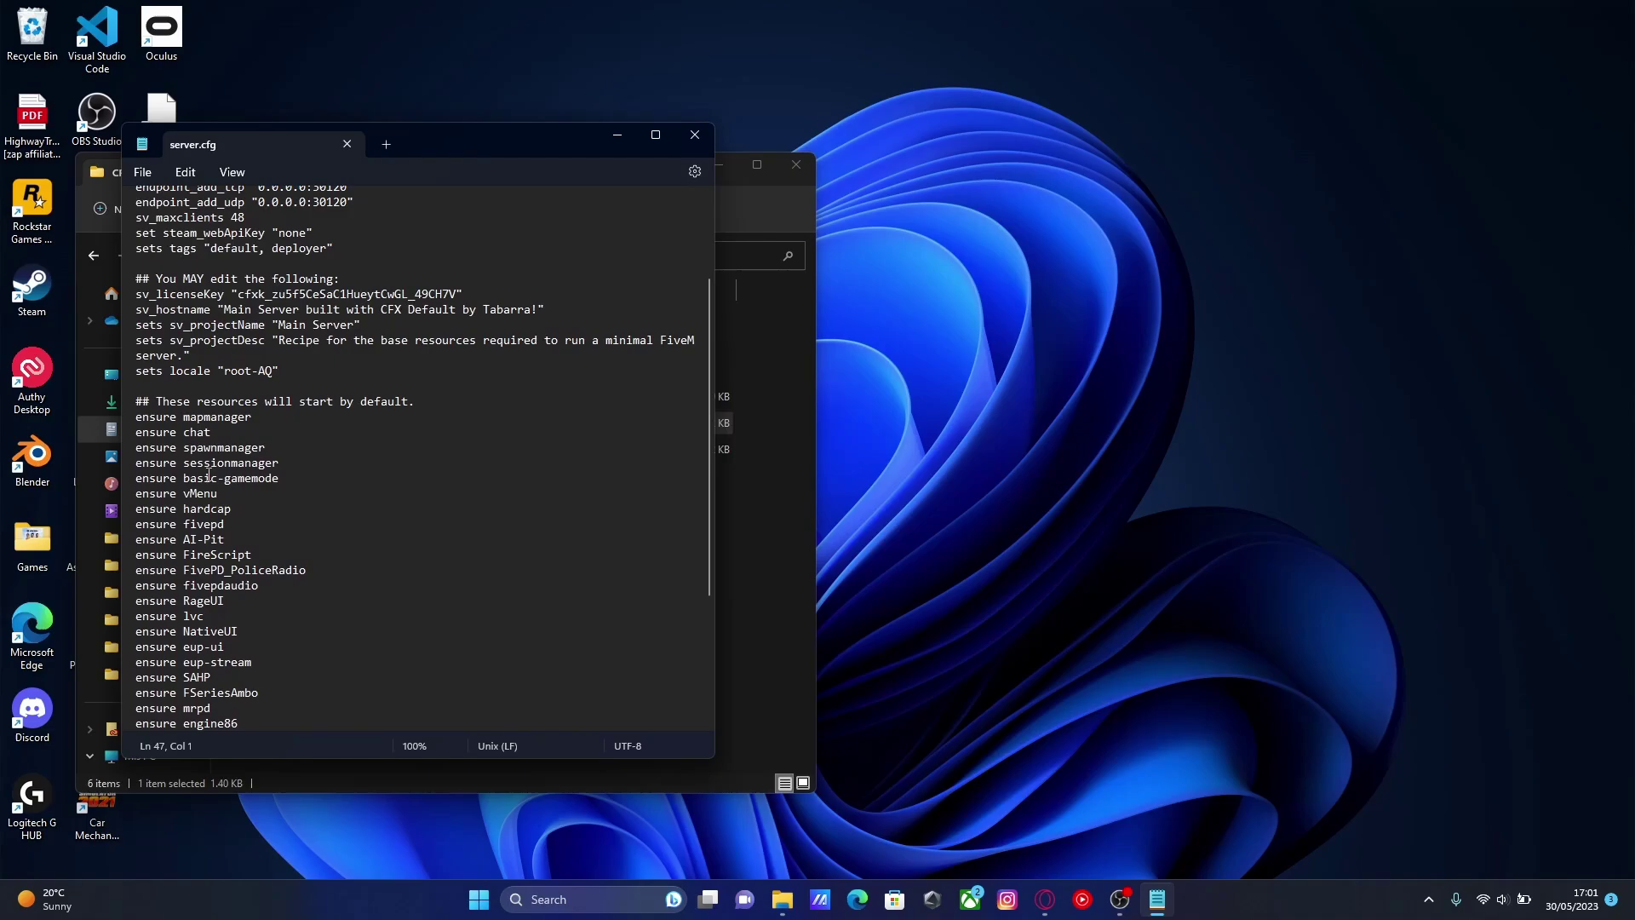
scroll(336, 478, "down", 5)
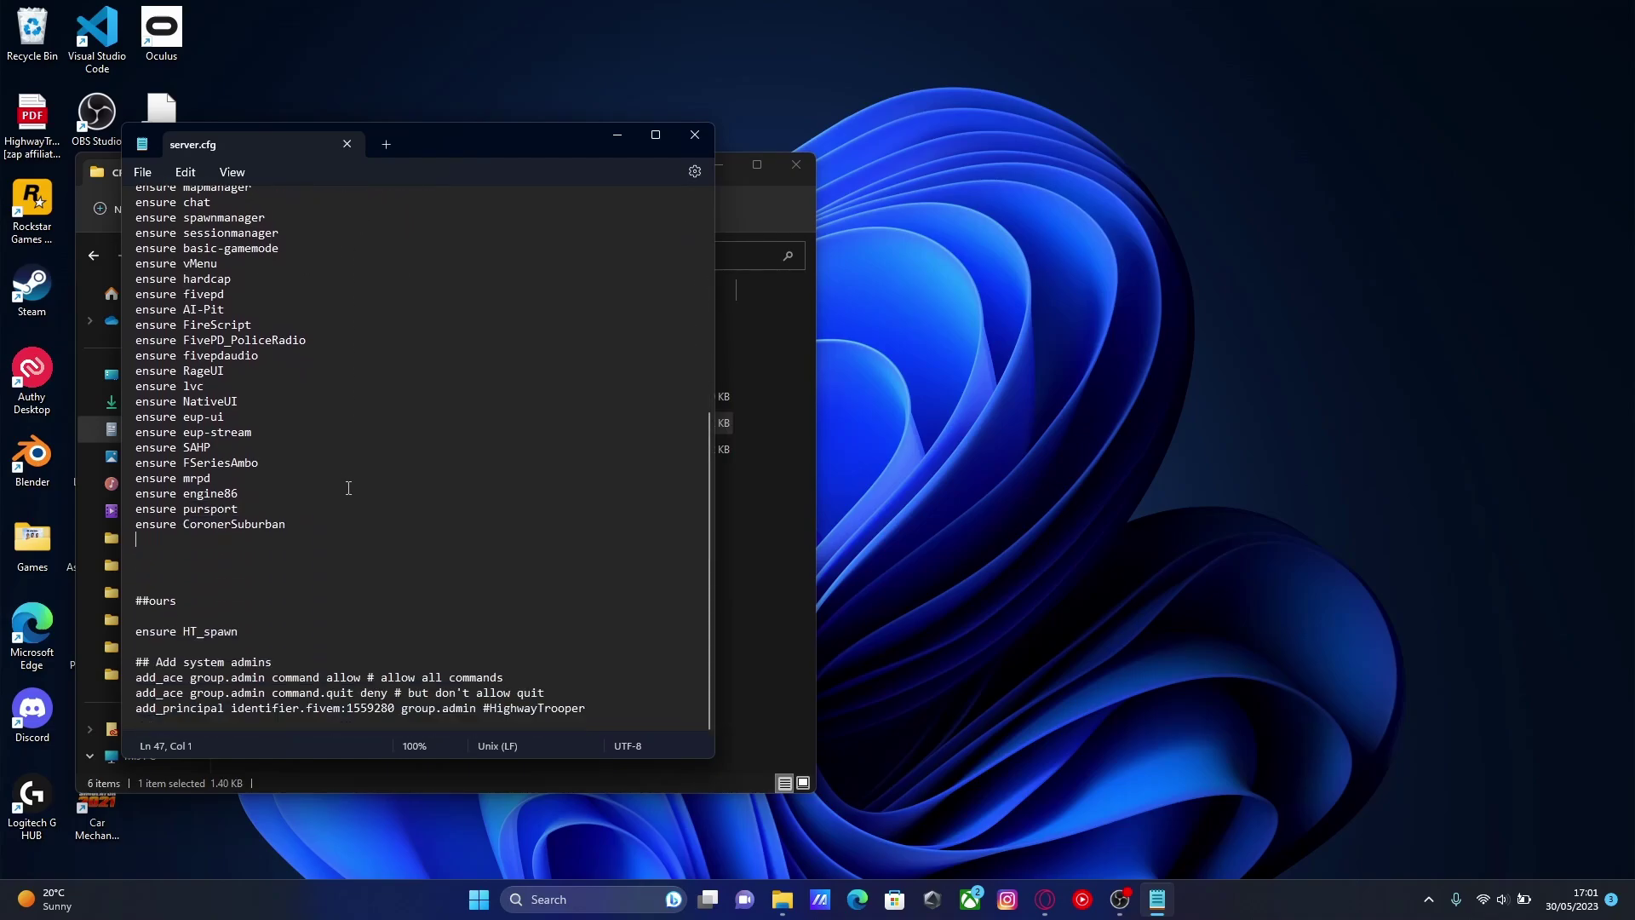
key("Return")
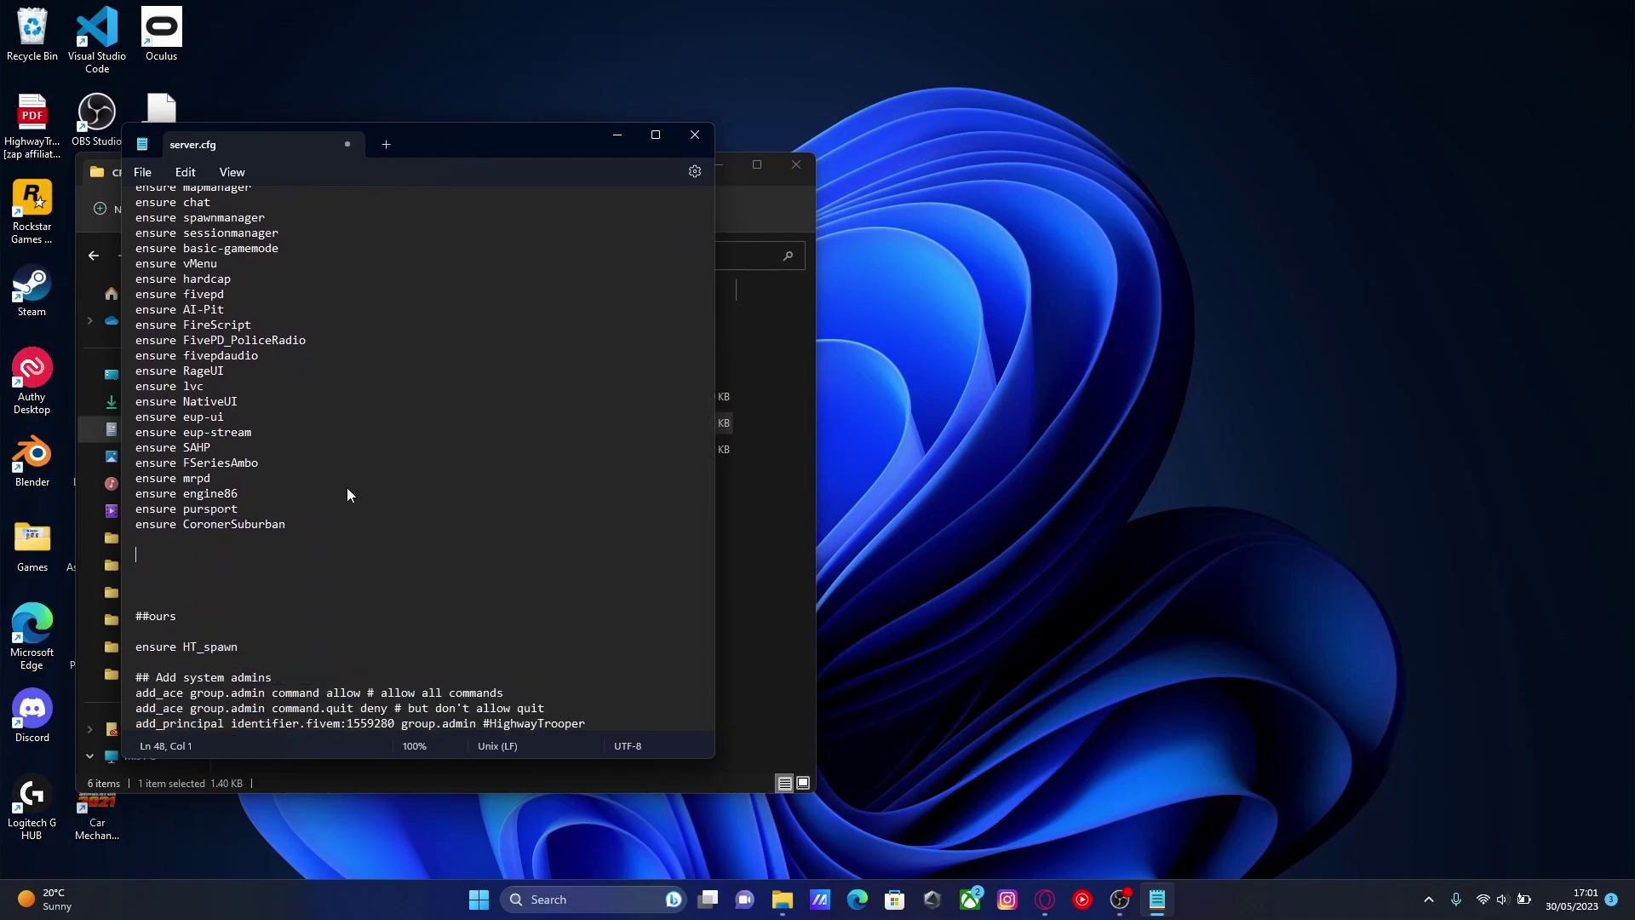
type("## loading screen")
key("Return")
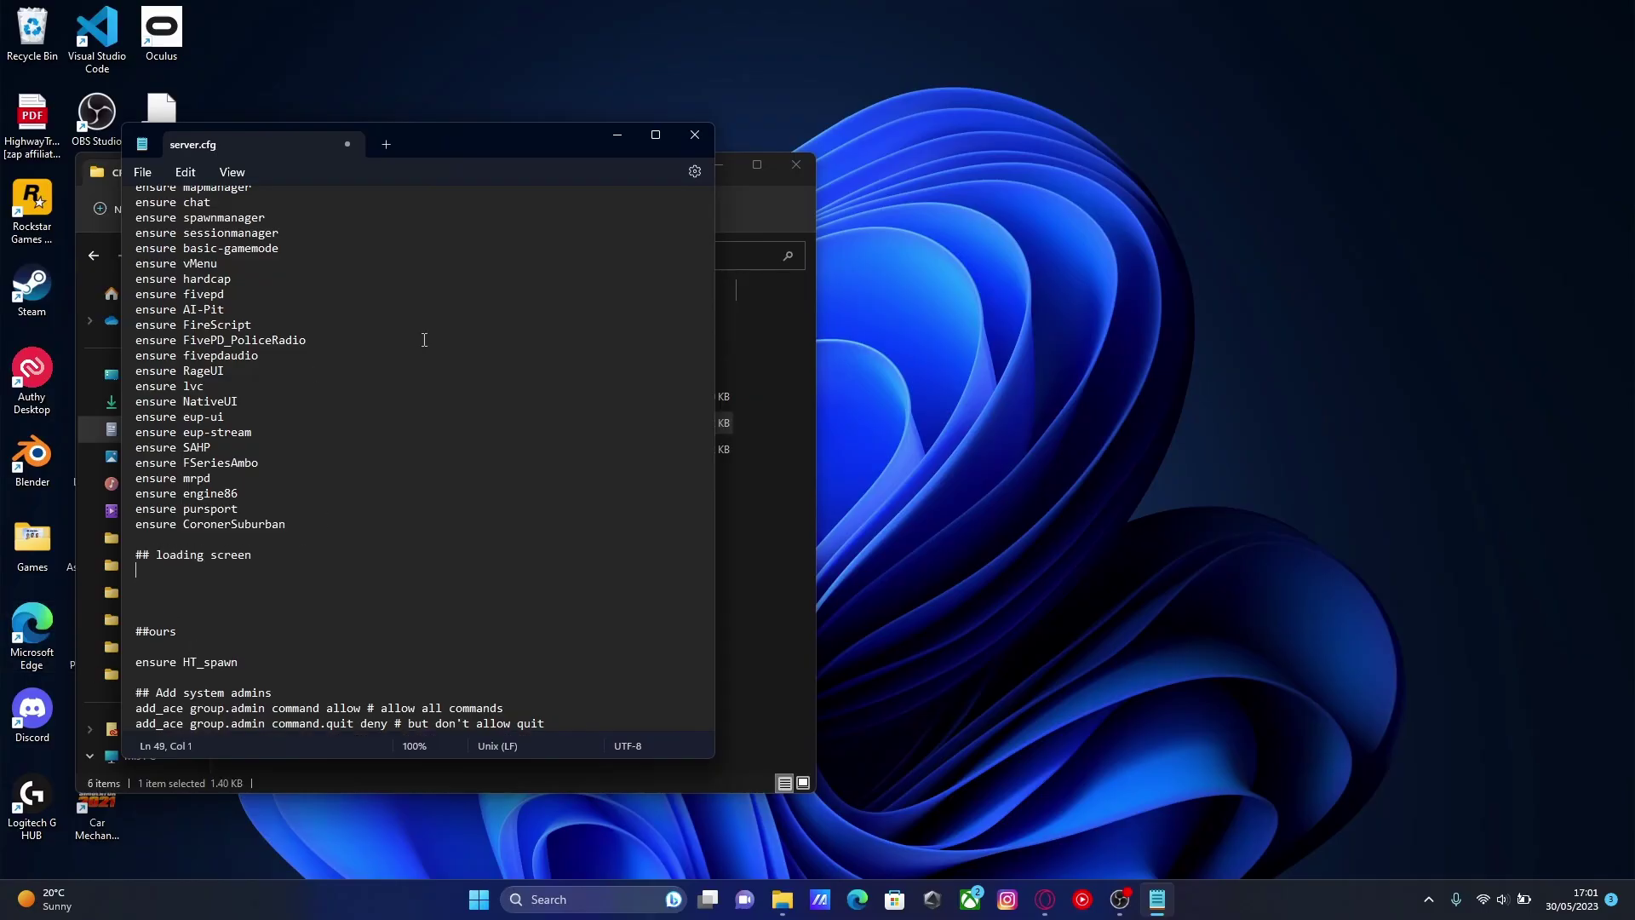
Add the line "ensure ziv-loadscreen" directly under the loading screen comment.
scroll(424, 340, "up", 2)
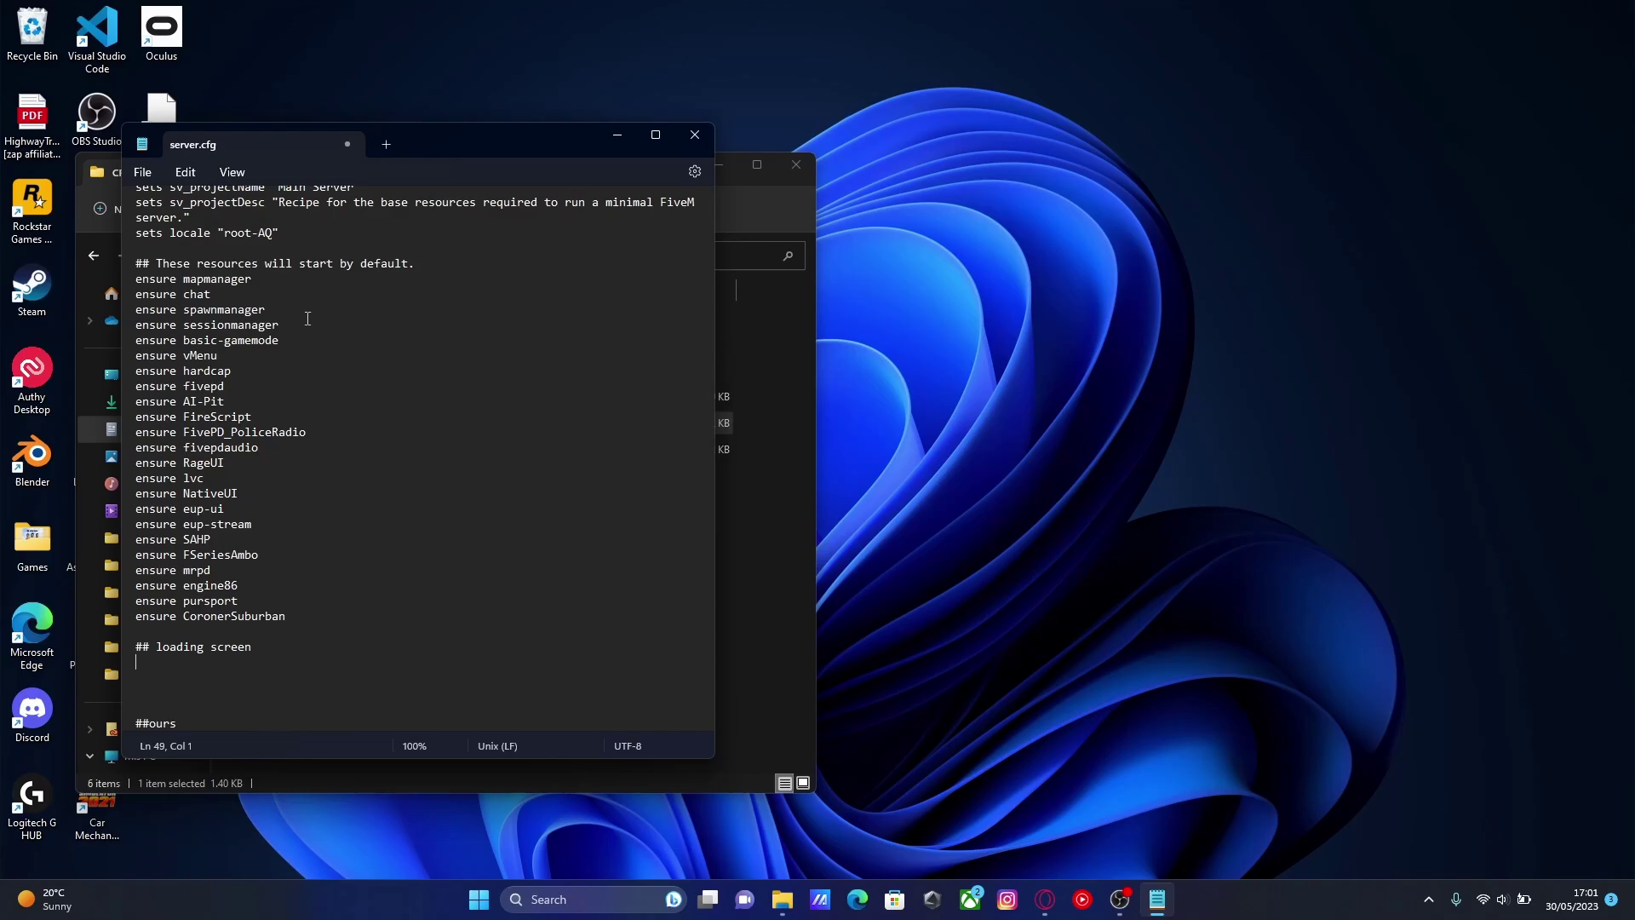
scroll(325, 385, "down", 1)
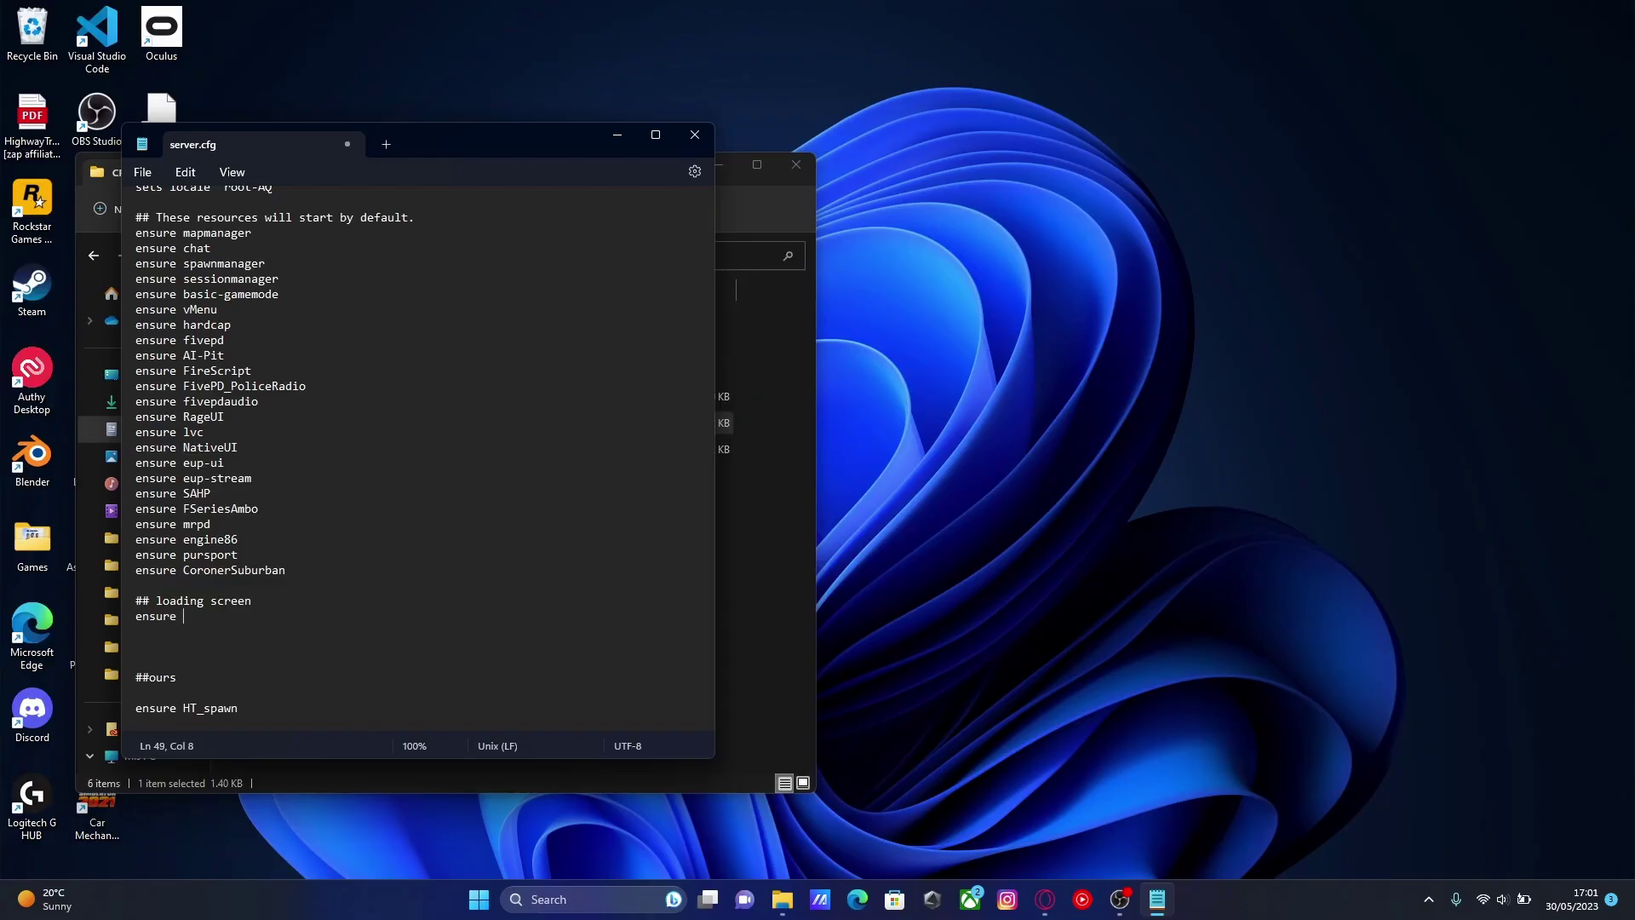
type("ziv-loadscreen")
Save server.cfg and close the text editor.
left_click(143, 172)
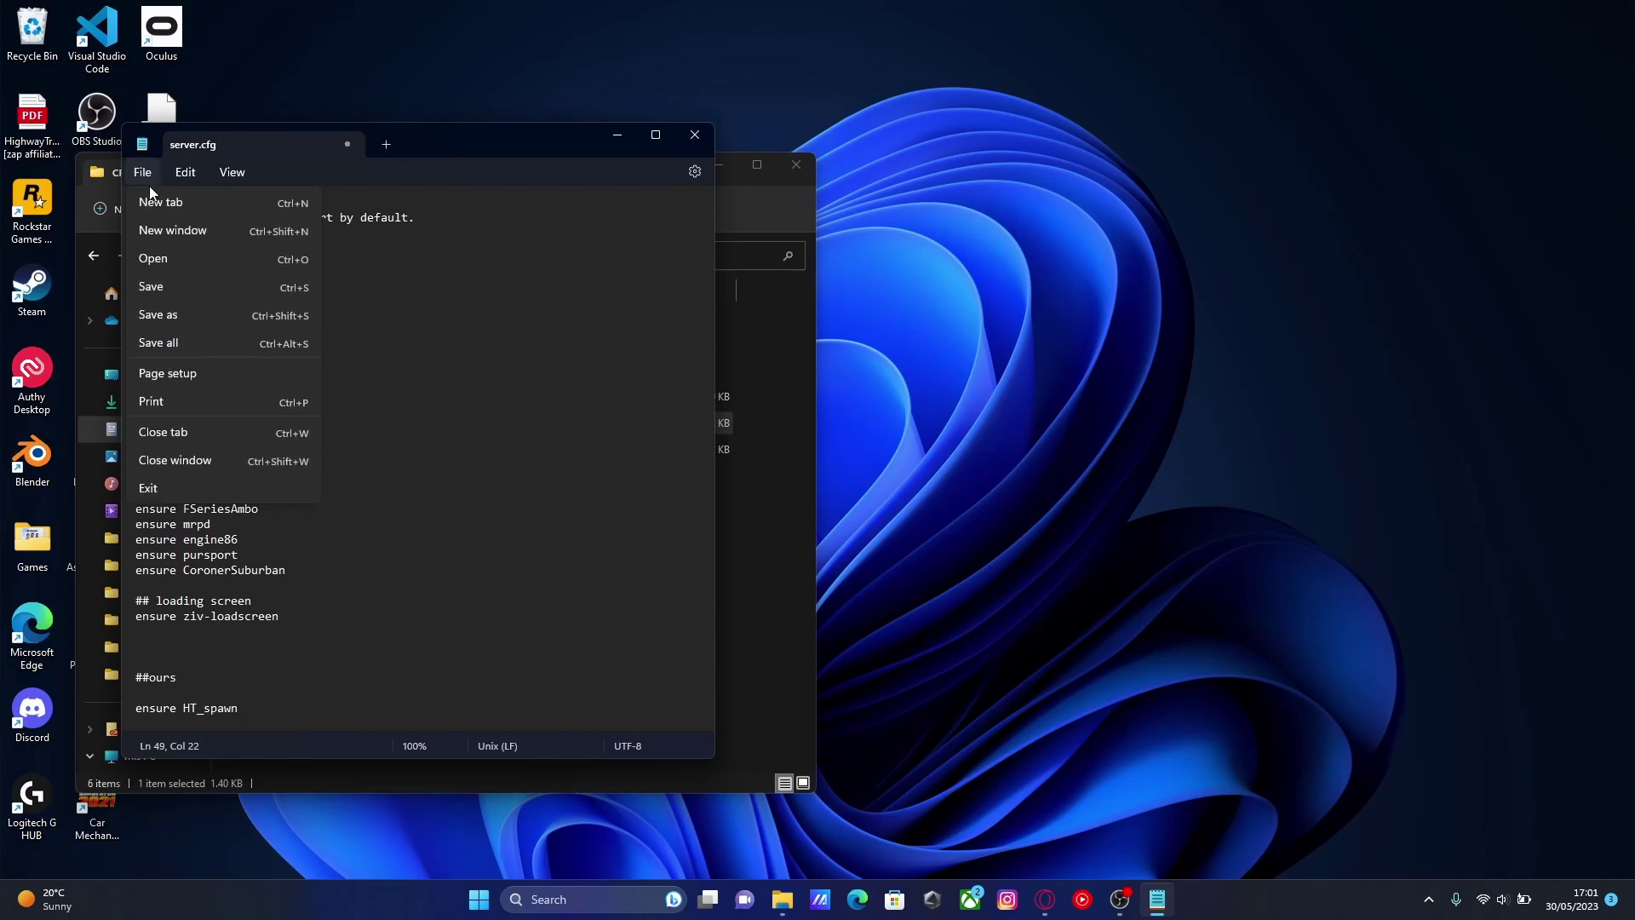
left_click(166, 295)
left_click(695, 135)
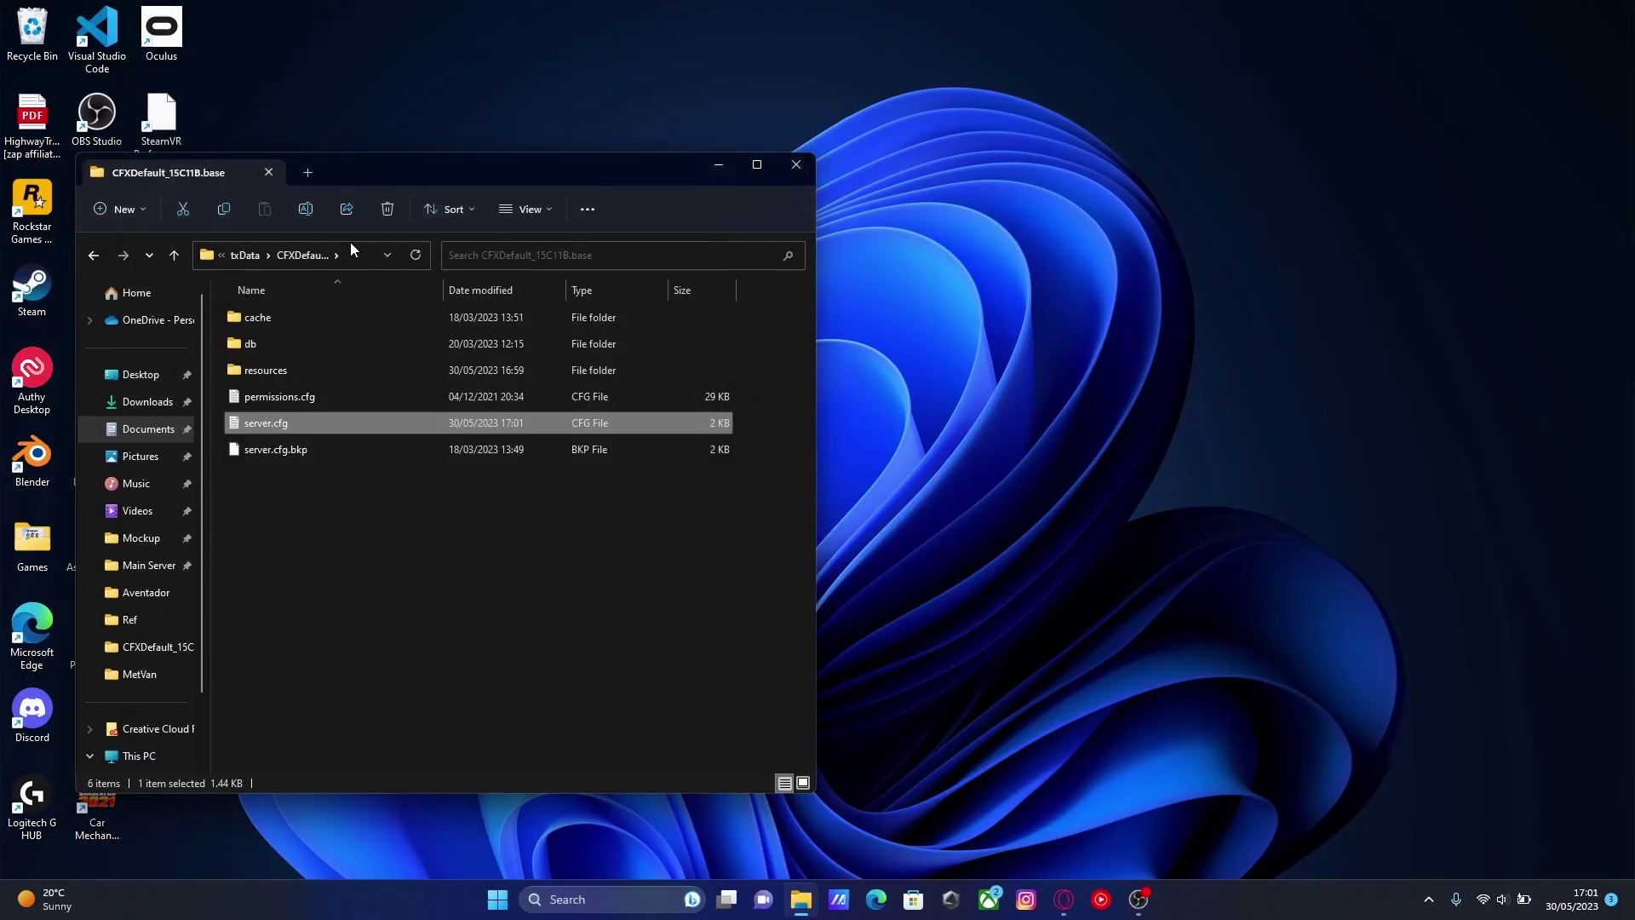
Switch to FiveM and connect to the local server offered on LAN.
left_click(248, 253)
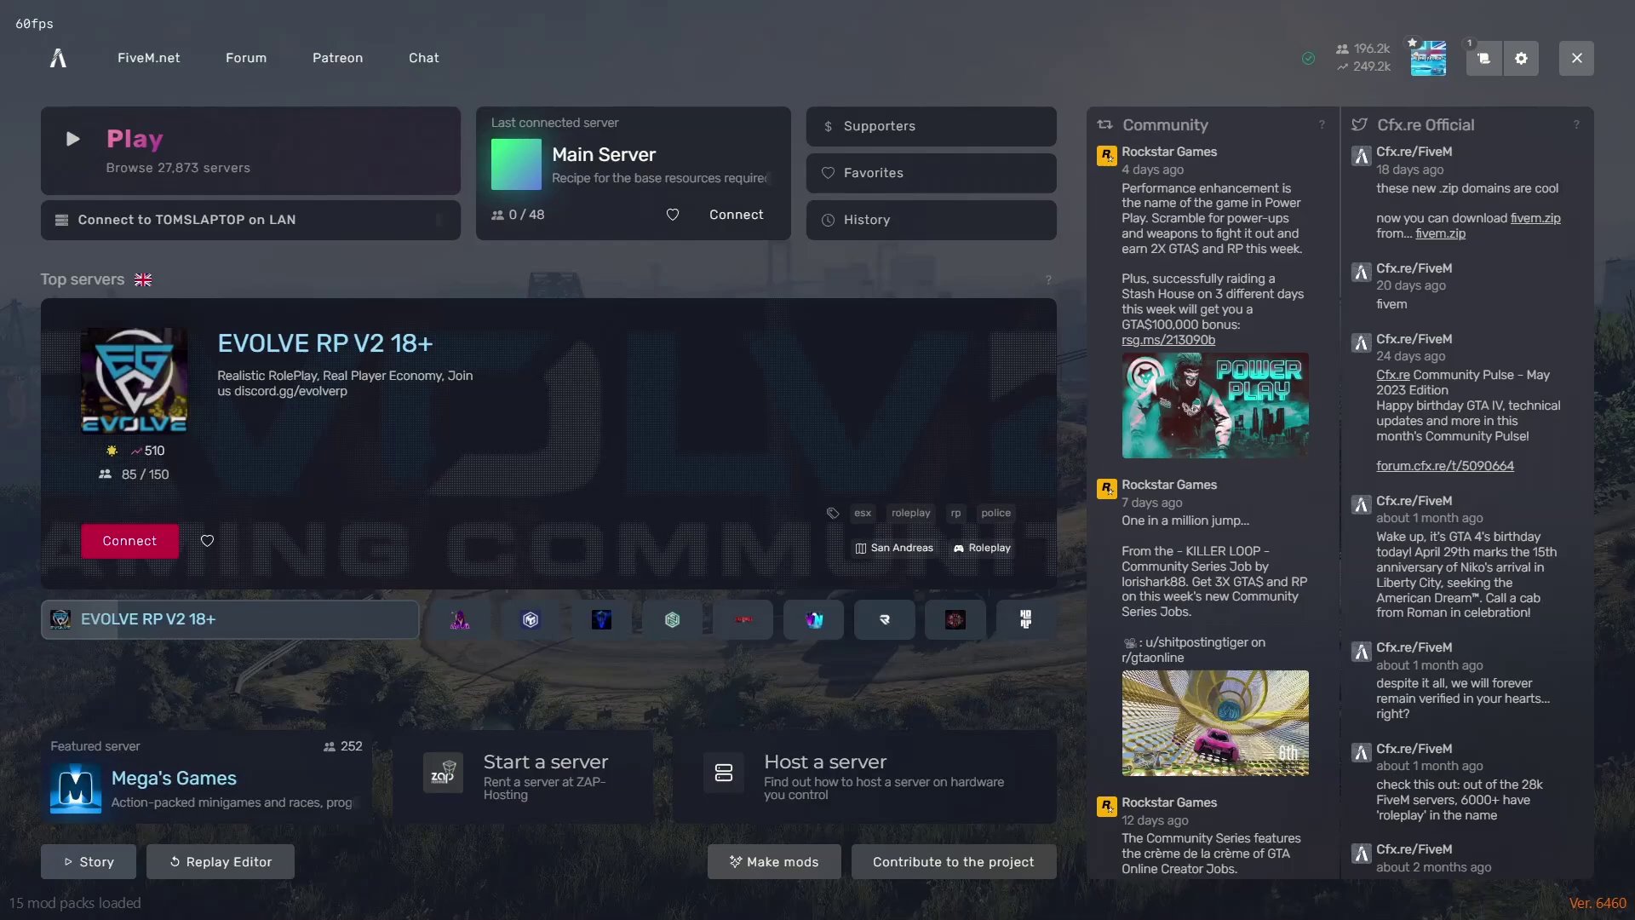
left_click(303, 226)
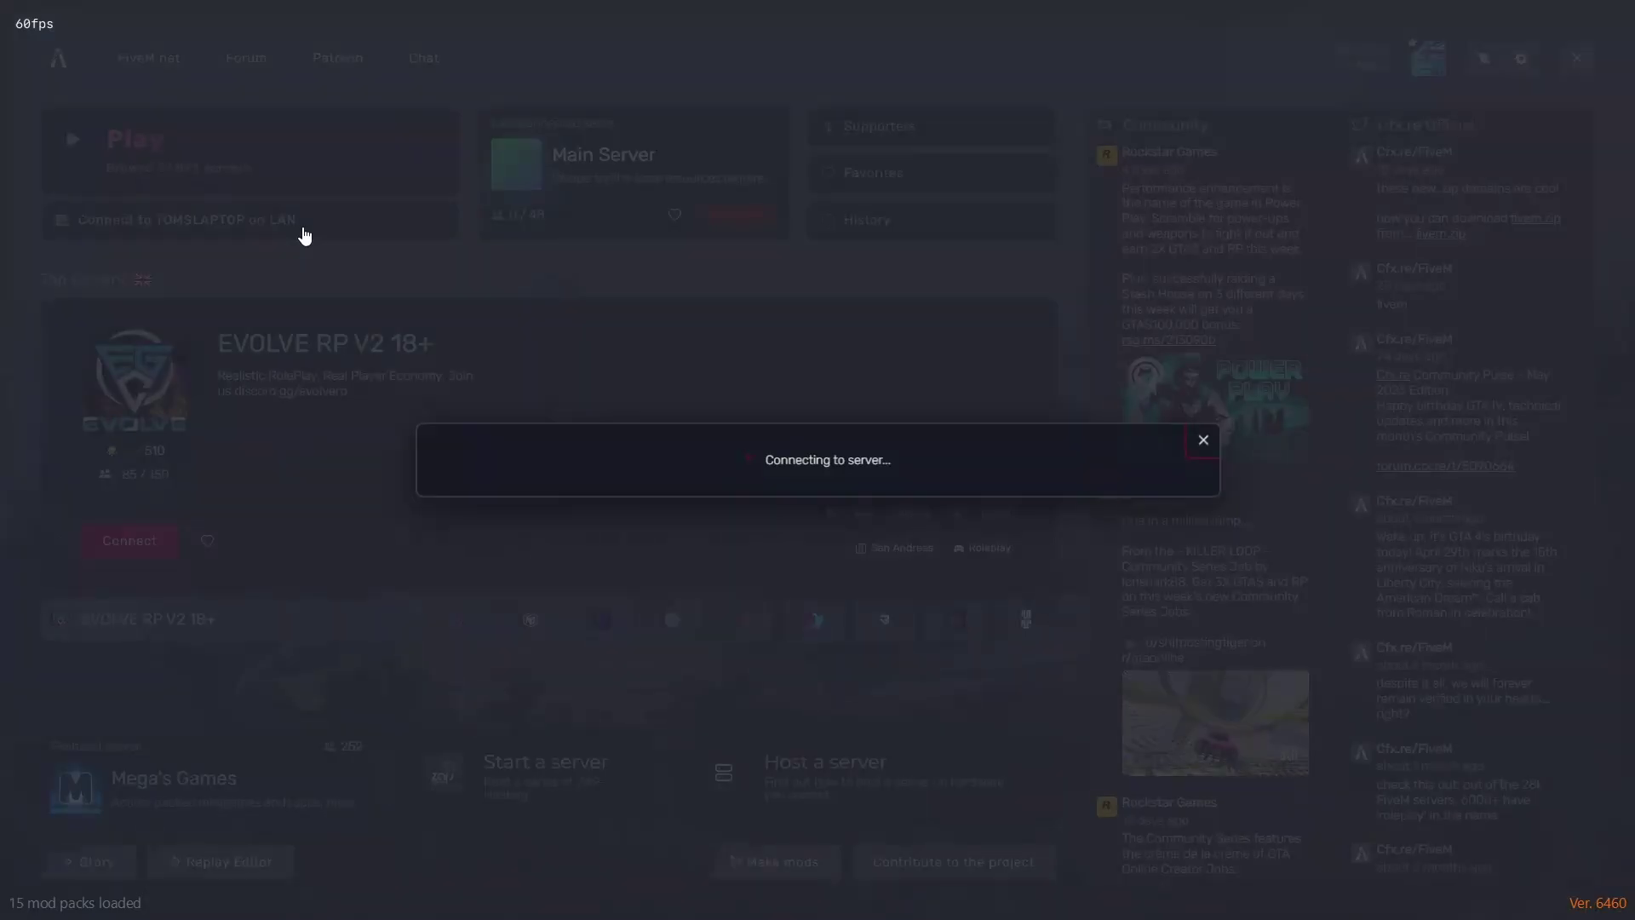